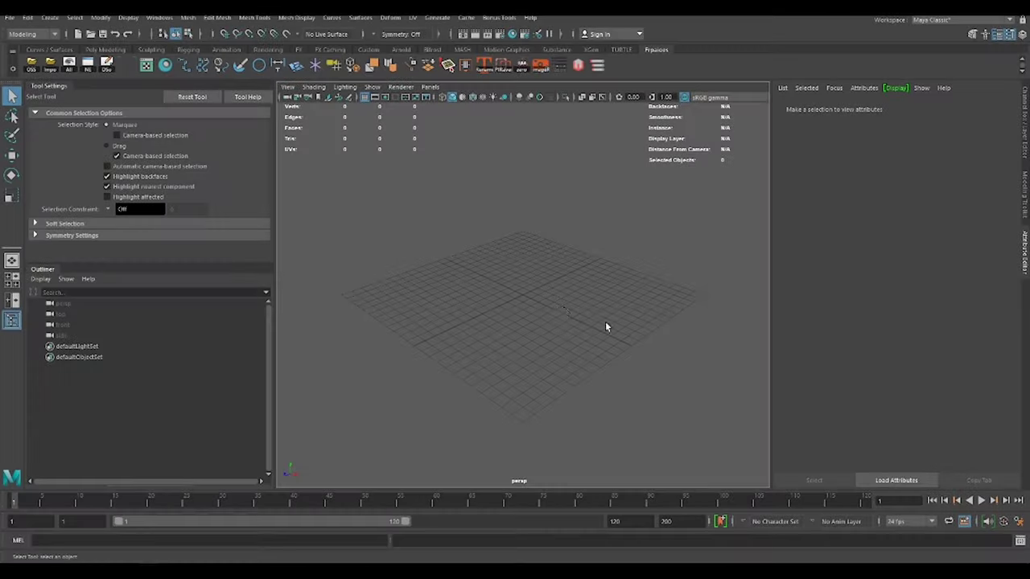
# Create a 32-sided polygon cylinder and delete its two cap faces
pyautogui.keyDown('shift'); pyautogui.moveTo(605, 321); pyautogui.dragTo(555, 378, button='right'); pyautogui.keyUp('shift')
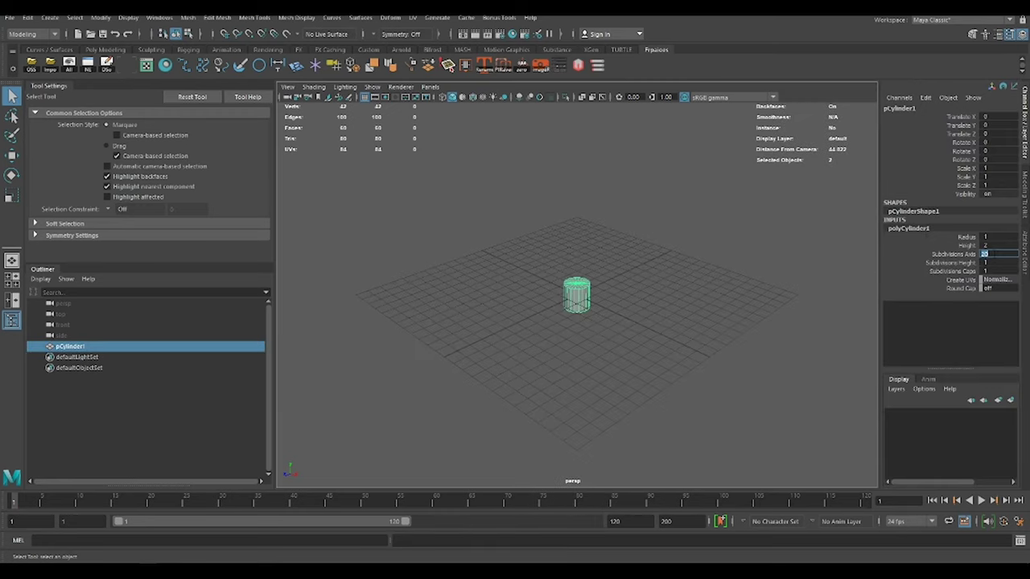
pyautogui.press('w')
pyautogui.moveTo(661, 294); pyautogui.dragTo(637, 298, button='right')
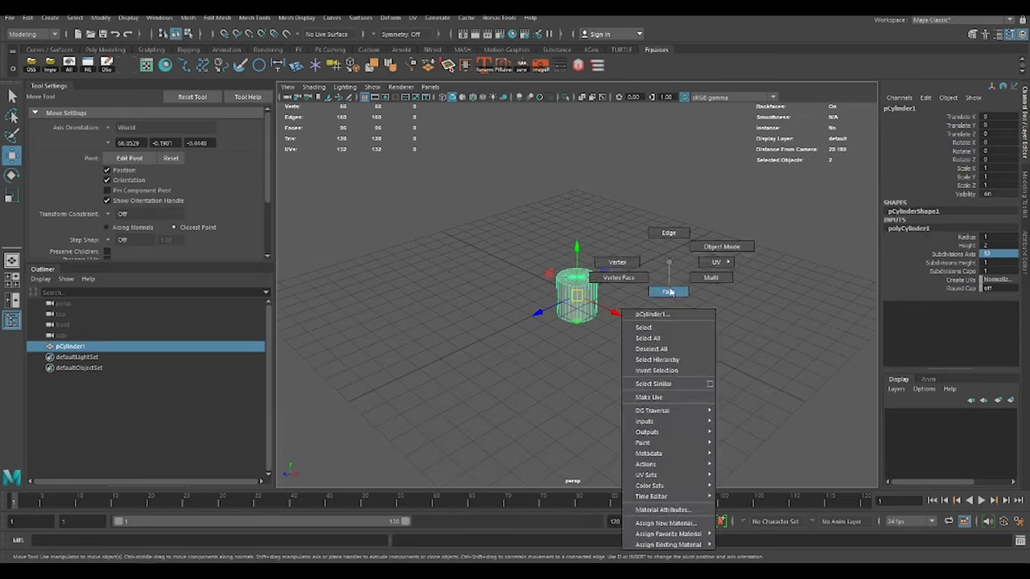
pyautogui.press('Delete')
pyautogui.press('F8')
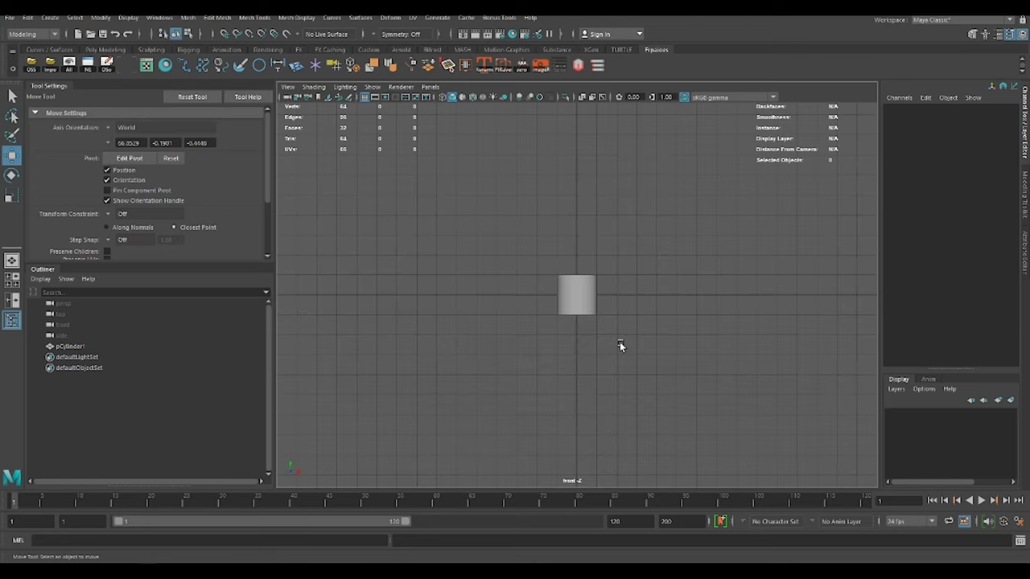
# Scale the open cylinder to 10 on X, Y and Z and raise it above the grid
pyautogui.click(600, 394)
pyautogui.write('10')
pyautogui.press('Return')
pyautogui.scroll(-3, 593, 311)
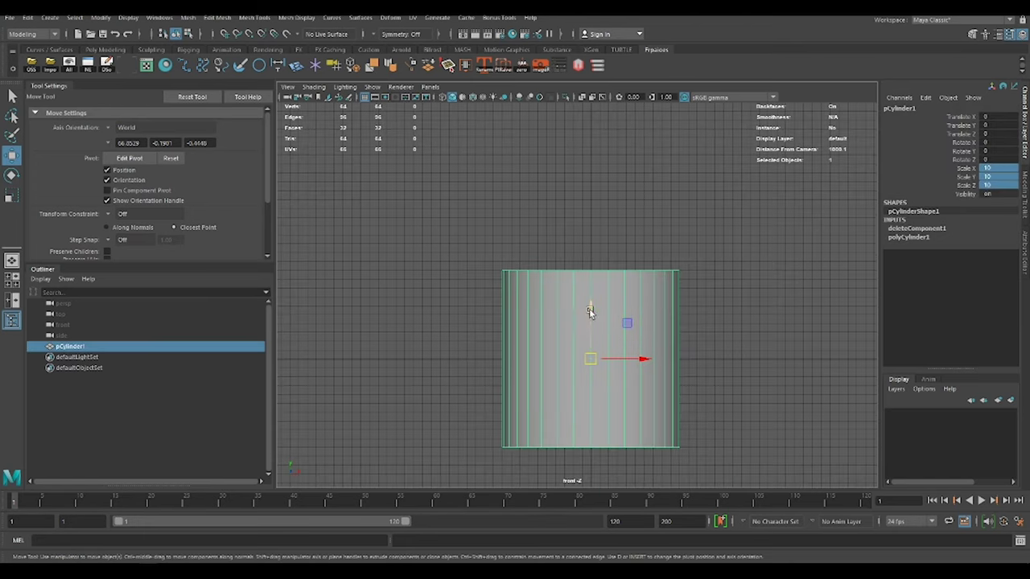
pyautogui.moveTo(593, 310); pyautogui.dragTo(593, 131)
pyautogui.press('f')
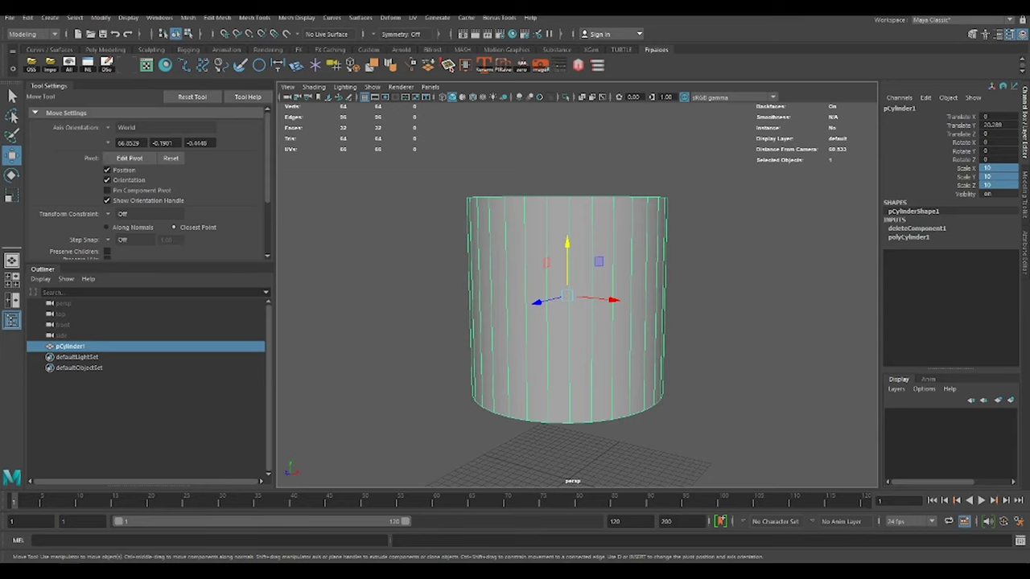
pyautogui.press('F8')
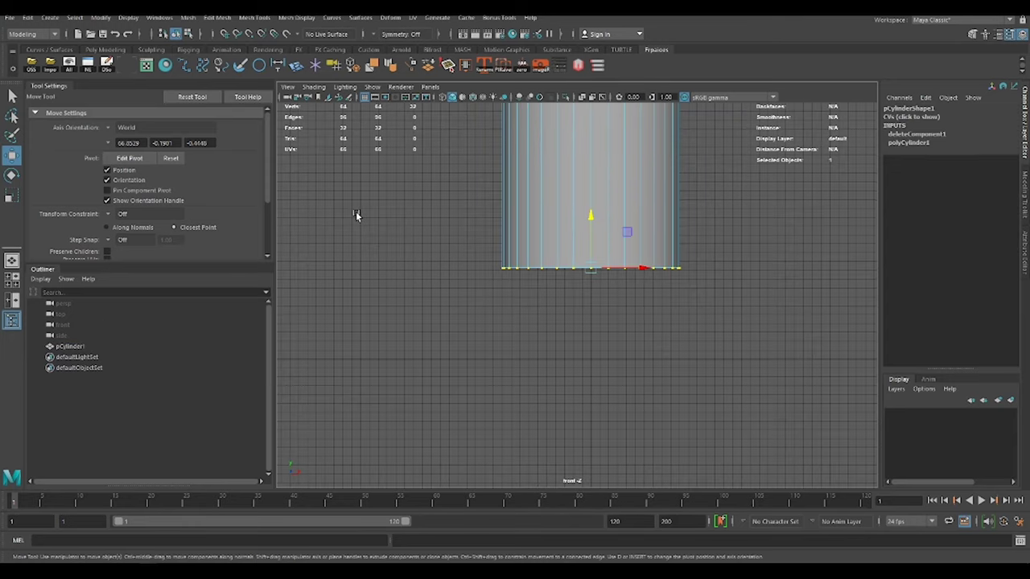
# Pull the bottom vertex row down and scale the top ring inward to taper the cone
pyautogui.moveTo(588, 256)
pyautogui.mouseDown()
pyautogui.moveTo(592, 314)
pyautogui.moveTo(566, 232)
pyautogui.moveTo(510, 243)
pyautogui.moveTo(658, 332)
pyautogui.mouseUp()
pyautogui.press('r')
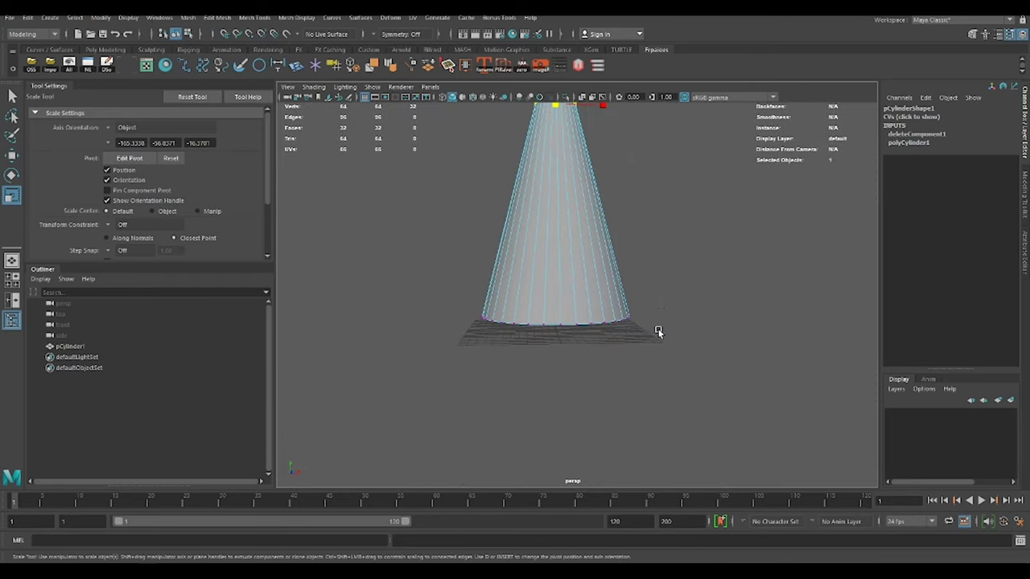
pyautogui.moveTo(559, 316)
pyautogui.keyDown('alt'); pyautogui.mouseDown()
pyautogui.moveTo(588, 327)
pyautogui.moveTo(593, 350)
pyautogui.moveTo(633, 154)
pyautogui.moveTo(610, 211)
pyautogui.mouseUp(); pyautogui.keyUp('alt')
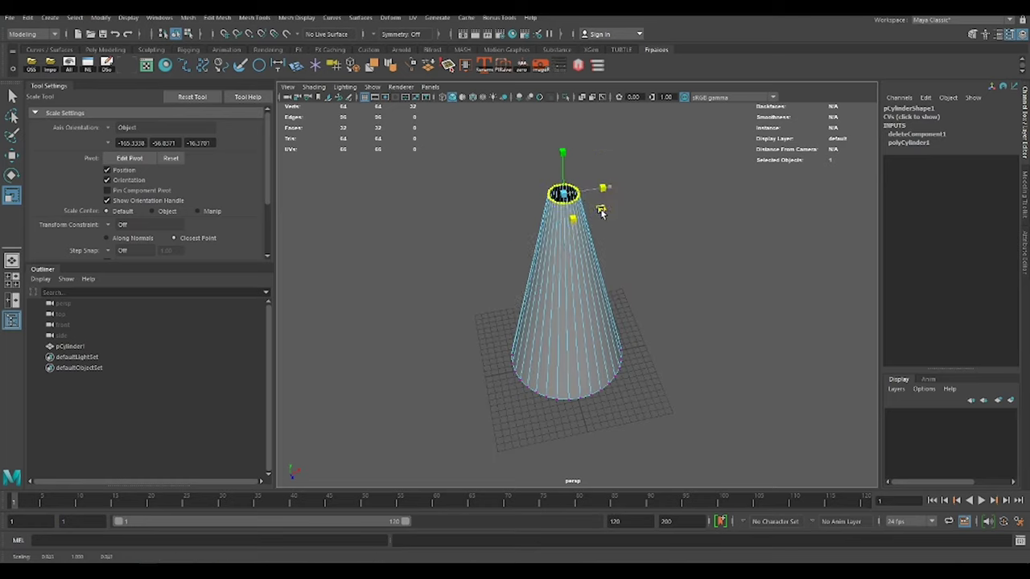
pyautogui.press('F8')
# Extrude the bottom edge ring and scale it outward into a wide, flat brim
pyautogui.press('F10')
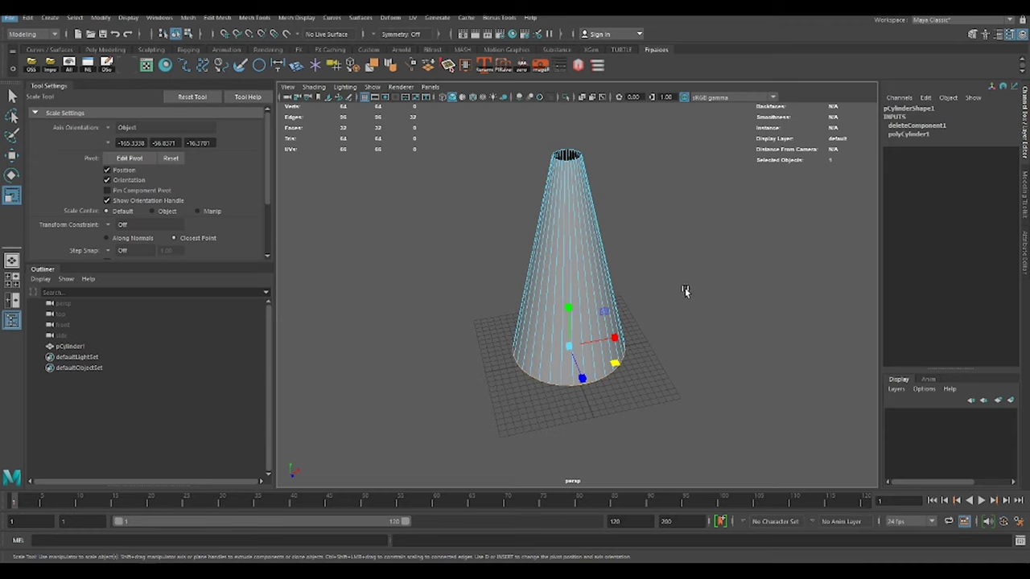
pyautogui.keyDown('shift'); pyautogui.moveTo(685, 291); pyautogui.dragTo(680, 437, button='right'); pyautogui.keyUp('shift')
pyautogui.keyDown('shift'); pyautogui.moveTo(686, 324); pyautogui.dragTo(684, 319, button='right'); pyautogui.keyUp('shift')
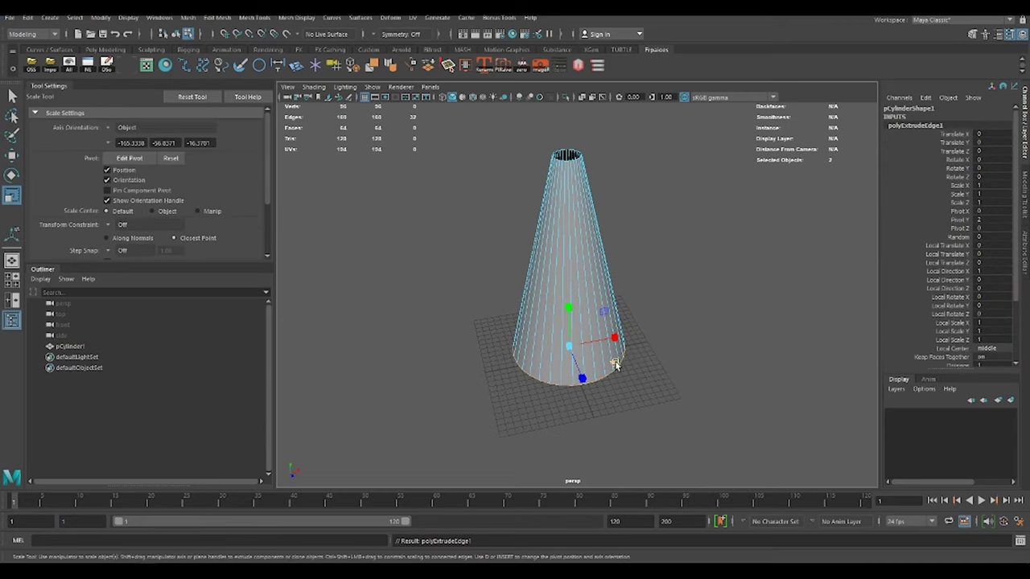
pyautogui.moveTo(626, 366)
pyautogui.mouseDown()
pyautogui.moveTo(689, 375)
pyautogui.moveTo(703, 352)
pyautogui.moveTo(724, 354)
pyautogui.moveTo(596, 342)
pyautogui.moveTo(646, 214)
pyautogui.moveTo(644, 364)
pyautogui.moveTo(604, 322)
pyautogui.moveTo(715, 351)
pyautogui.moveTo(697, 349)
pyautogui.mouseUp()
pyautogui.keyDown('shift'); pyautogui.moveTo(749, 256); pyautogui.dragTo(761, 413, button='right'); pyautogui.keyUp('shift')
# From the top view, delete the top half of the cone's faces
pyautogui.rightClick(572, 353)
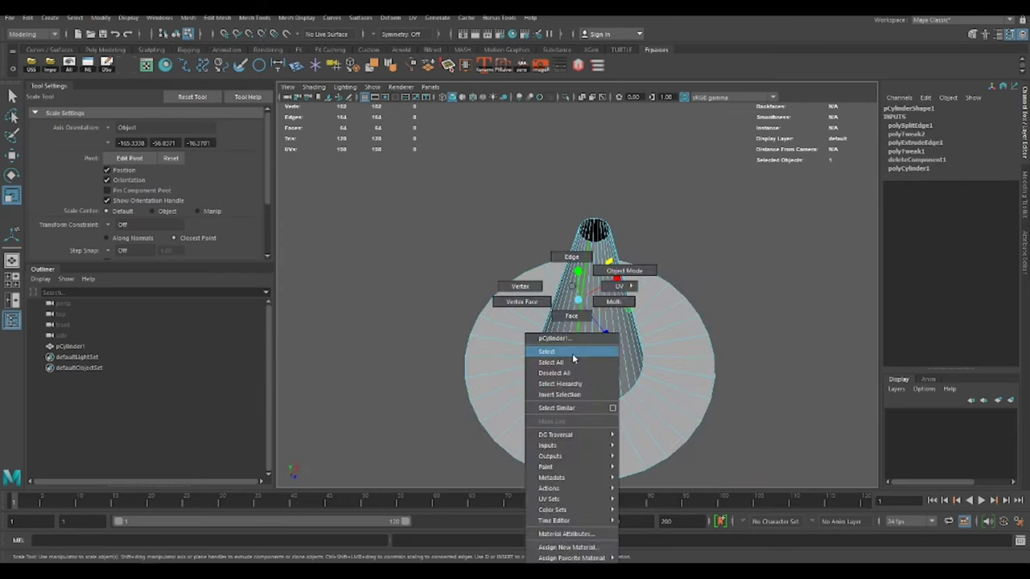
pyautogui.click(572, 353)
pyautogui.moveTo(572, 354)
pyautogui.keyDown('alt'); pyautogui.mouseDown()
pyautogui.moveTo(603, 362)
pyautogui.moveTo(573, 364)
pyautogui.moveTo(662, 335)
pyautogui.moveTo(681, 341)
pyautogui.mouseUp(); pyautogui.keyUp('alt')
pyautogui.press('space')
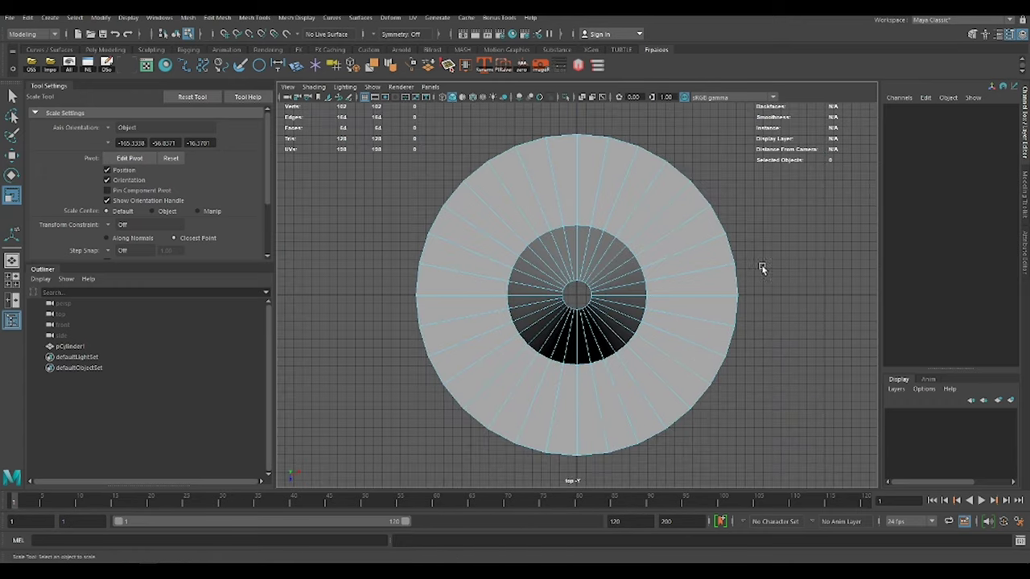
pyautogui.moveTo(761, 268); pyautogui.dragTo(552, 201)
pyautogui.press('Delete')
# Delete the right half of the remaining faces, leaving one quarter, and square the brim corner's vertices
pyautogui.rightClick(617, 299)
pyautogui.moveTo(753, 457); pyautogui.dragTo(581, 242)
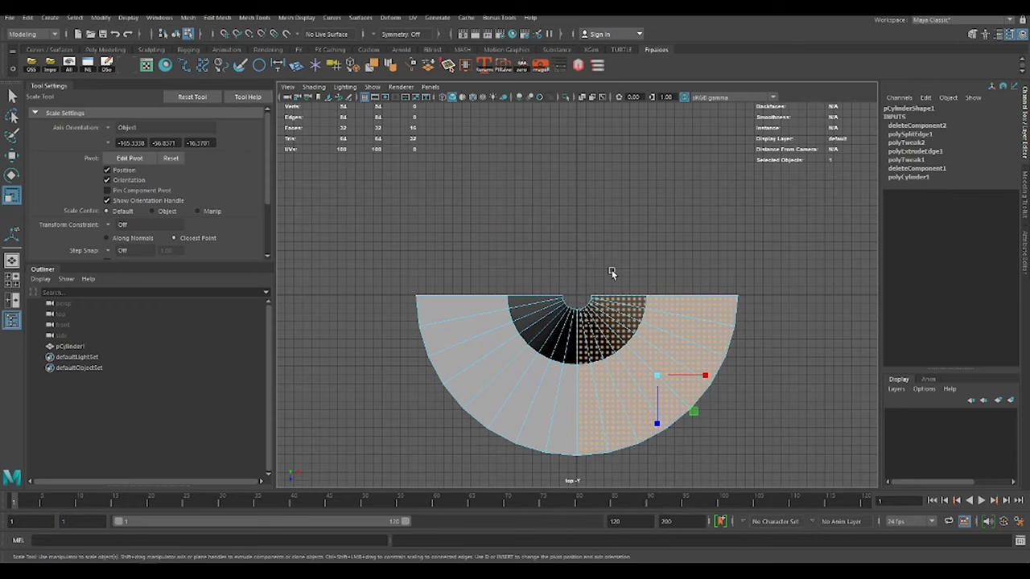
pyautogui.press('Delete')
pyautogui.rightClick(524, 299)
pyautogui.keyDown('alt'); pyautogui.moveTo(531, 494); pyautogui.dragTo(539, 422, button='middle'); pyautogui.keyUp('alt')
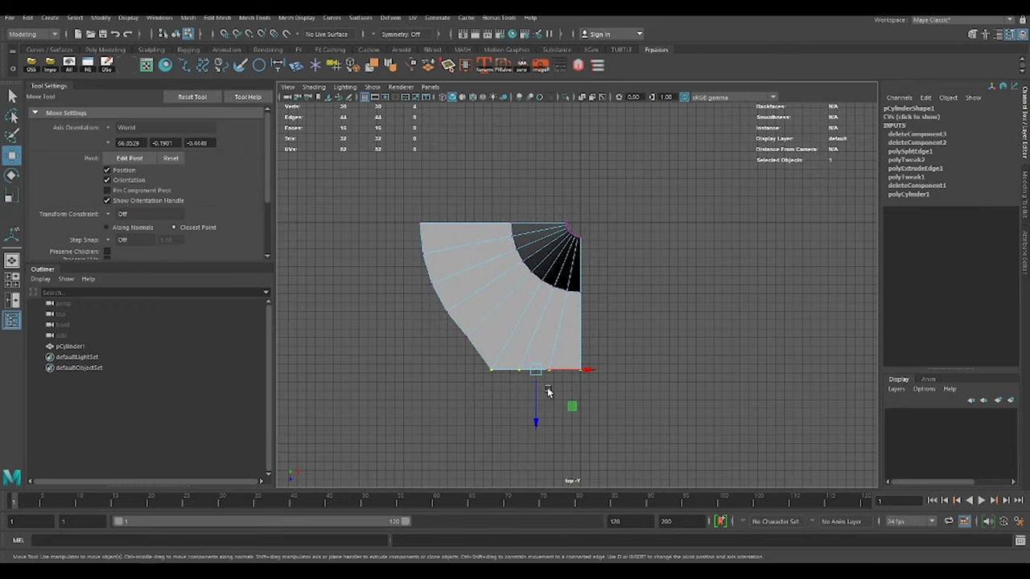
pyautogui.press('space')
pyautogui.moveTo(628, 391)
pyautogui.keyDown('alt'); pyautogui.mouseDown()
pyautogui.moveTo(636, 352)
pyautogui.moveTo(563, 322)
pyautogui.moveTo(568, 291)
pyautogui.mouseUp(); pyautogui.keyUp('alt')
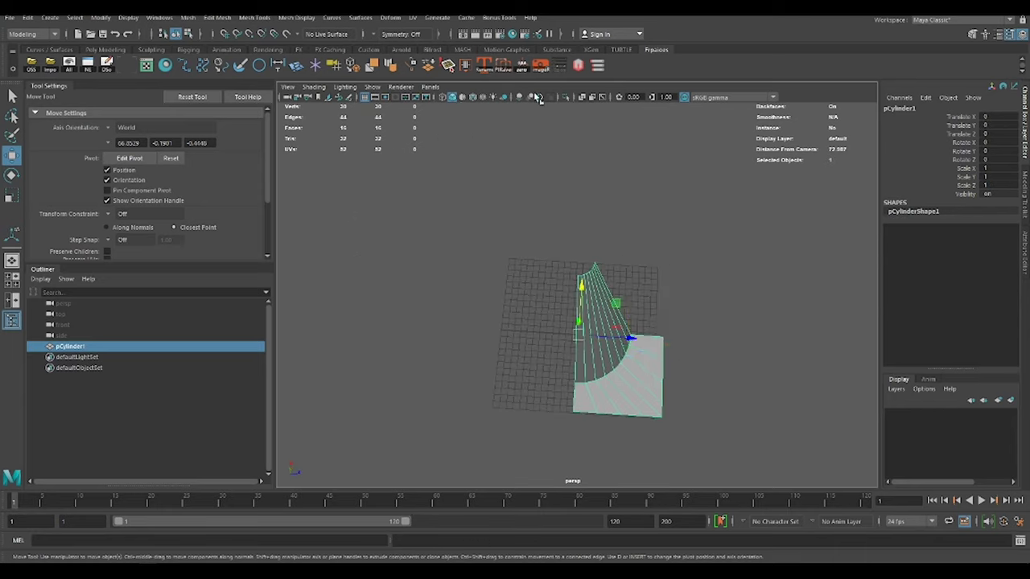
# Combine the cone and base pieces into one quarter mesh
pyautogui.moveTo(621, 357)
pyautogui.keyDown('alt'); pyautogui.mouseDown()
pyautogui.moveTo(552, 368)
pyautogui.moveTo(592, 367)
pyautogui.moveTo(570, 391)
pyautogui.mouseUp(); pyautogui.keyUp('alt')
pyautogui.scroll(3, 570, 391)
pyautogui.click(560, 345)
pyautogui.moveTo(560, 341); pyautogui.dragTo(557, 437)
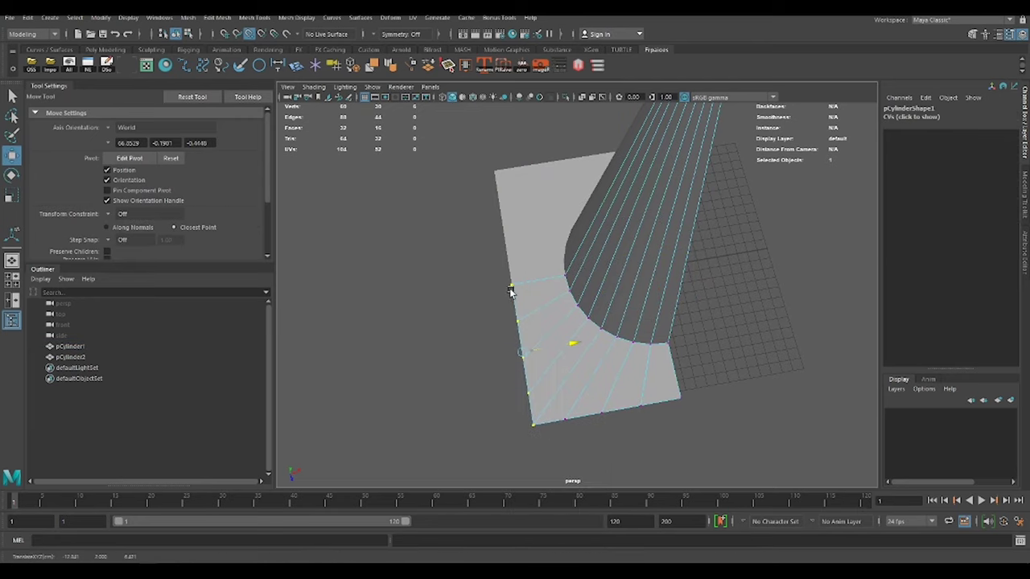
pyautogui.hotkey('ctrl', 'z')
pyautogui.hotkey('ctrl', 'z')
pyautogui.hotkey('ctrl', 'z')
pyautogui.hotkey('ctrl', 'z')
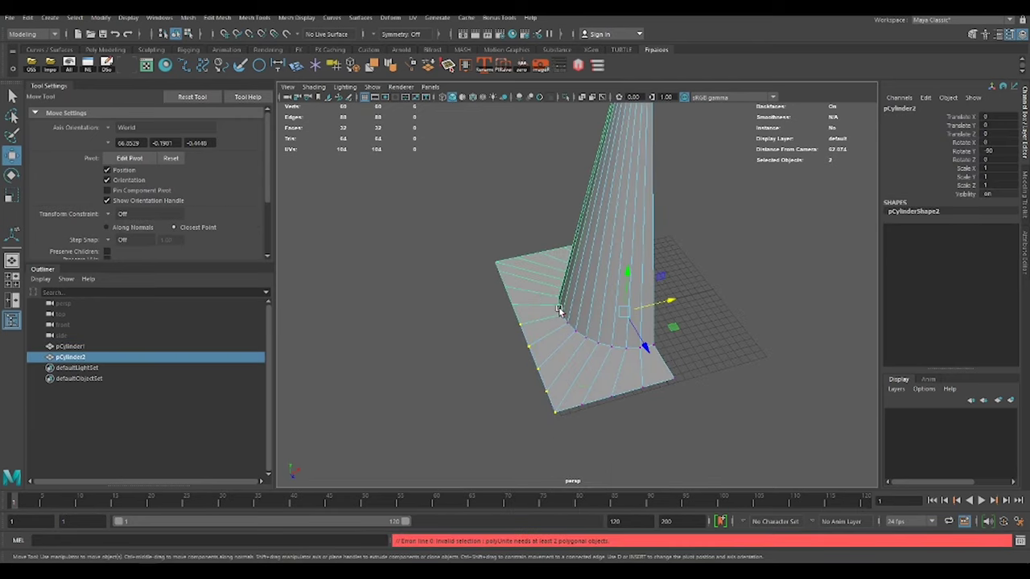
pyautogui.keyDown('shift'); pyautogui.click(563, 241); pyautogui.keyUp('shift')
pyautogui.keyDown('alt'); pyautogui.moveTo(552, 230); pyautogui.dragTo(611, 265); pyautogui.keyUp('alt')
pyautogui.press('r')
pyautogui.click(687, 382)
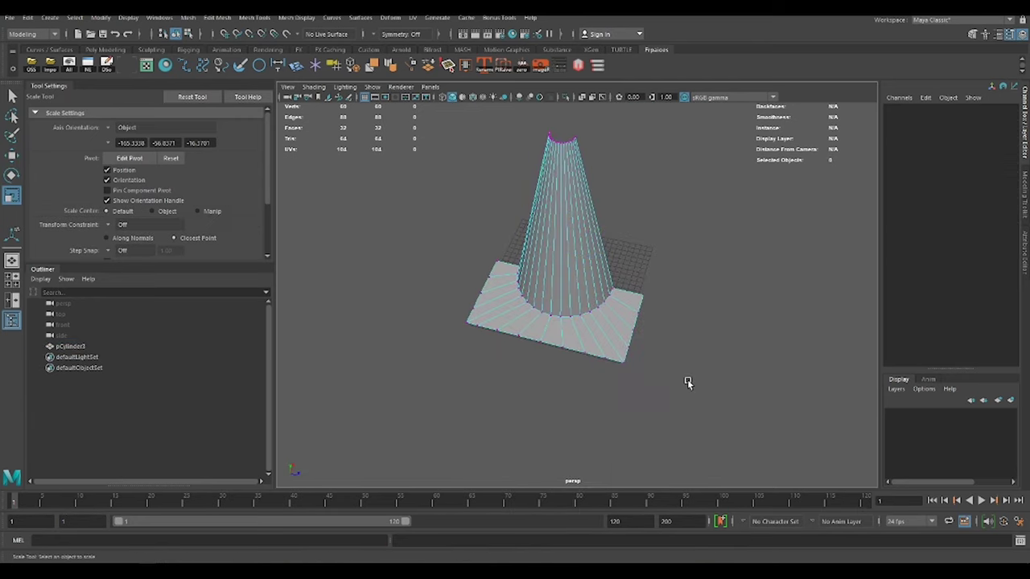
# Duplicate and mirror the quarter, combine the copies, and merge the seam and top-ring vertices
pyautogui.press('w')
pyautogui.hotkey('ctrl', 'd')
pyautogui.keyDown('alt'); pyautogui.moveTo(524, 260); pyautogui.dragTo(630, 294, button='right'); pyautogui.keyUp('alt')
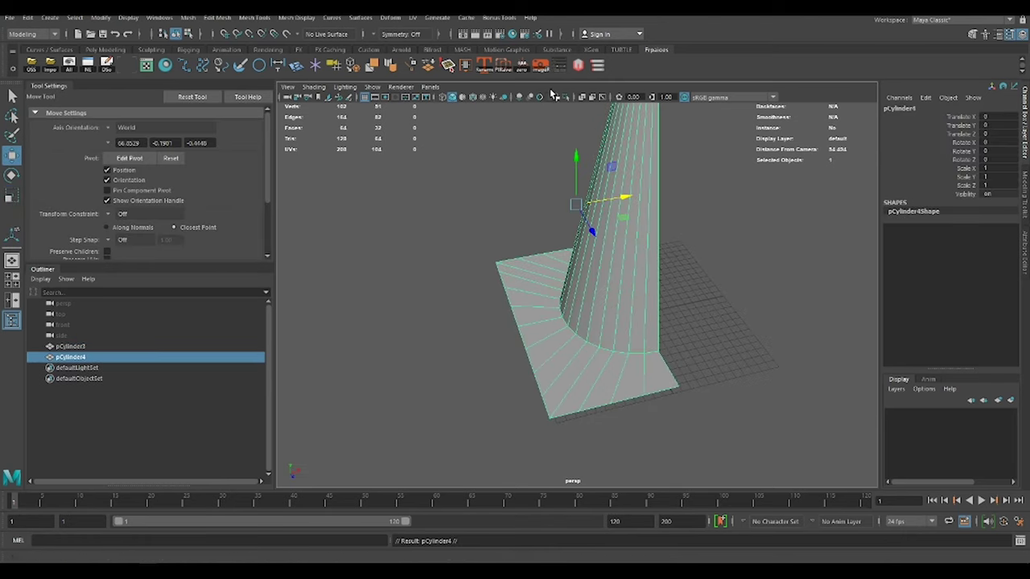
pyautogui.press('Return')
pyautogui.keyDown('shift'); pyautogui.click(649, 388); pyautogui.keyUp('shift')
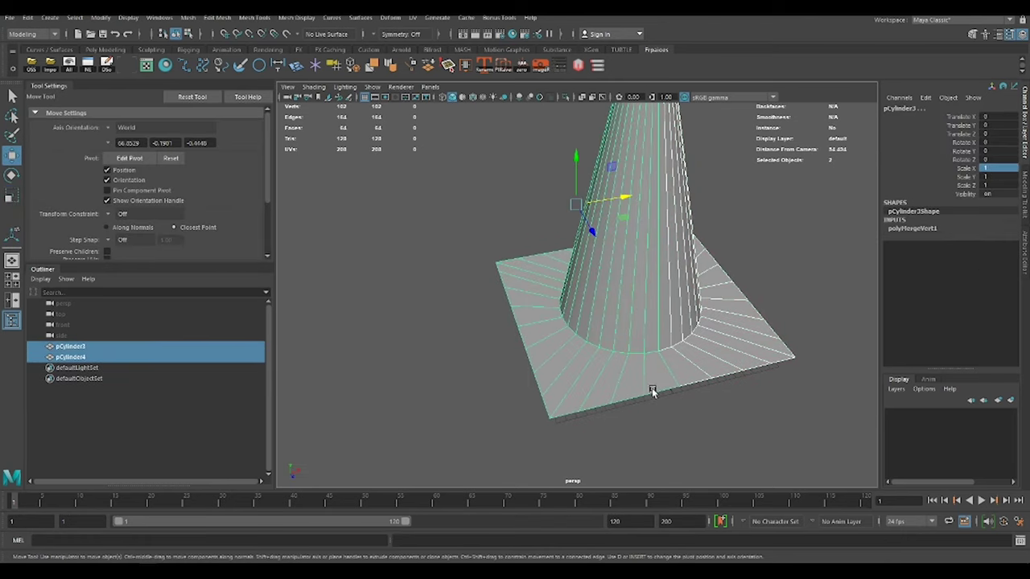
pyautogui.moveTo(736, 285)
pyautogui.keyDown('shift'); pyautogui.mouseDown(button='right')
pyautogui.moveTo(692, 314)
pyautogui.moveTo(688, 390)
pyautogui.mouseUp(button='right'); pyautogui.keyUp('shift')
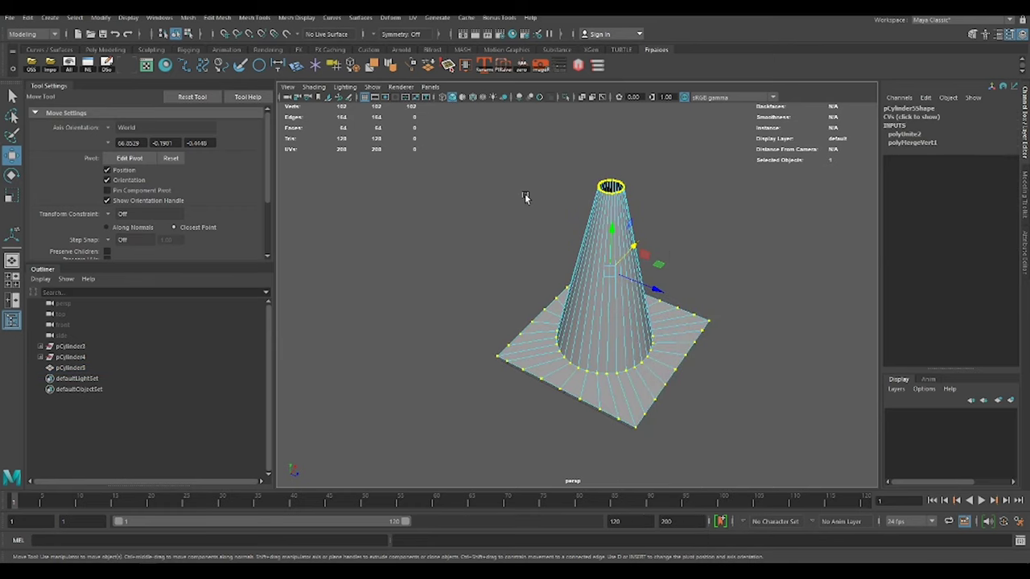
pyautogui.press('F8')
pyautogui.click(616, 287)
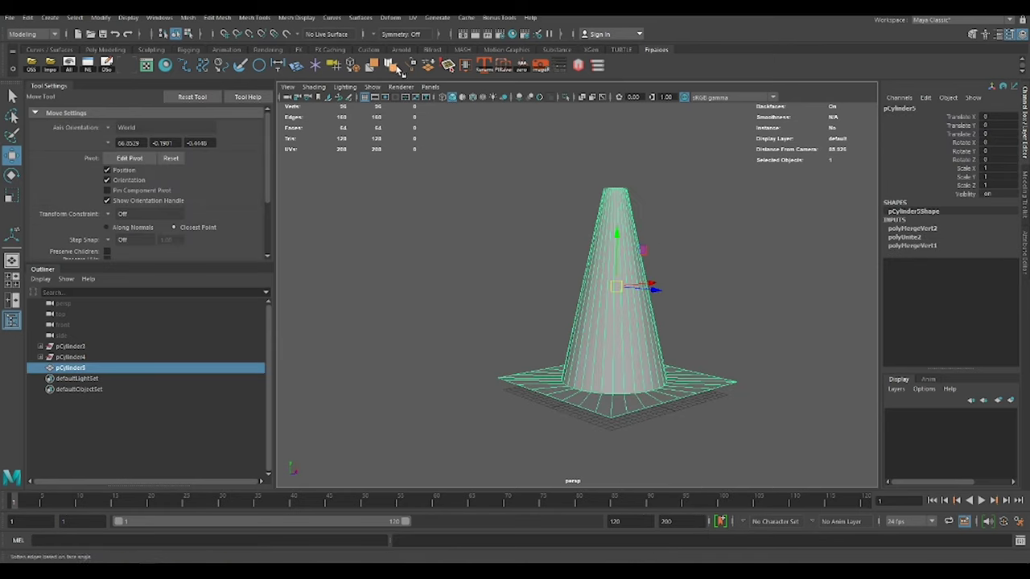
# Soften the cone's shading edges and select the cone mesh
pyautogui.press('3')
pyautogui.click(563, 209)
pyautogui.scroll(3, 624, 269)
pyautogui.scroll(3, 644, 306)
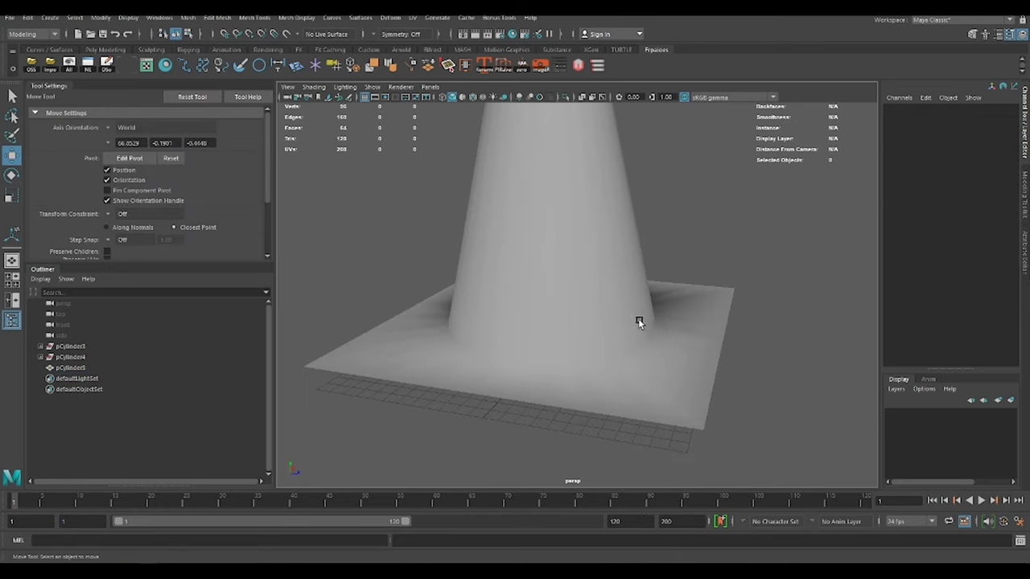
pyautogui.click(639, 323)
pyautogui.scroll(-5, 654, 344)
# Extrude all of the cone's faces to give the square base thickness
pyautogui.press('F11')
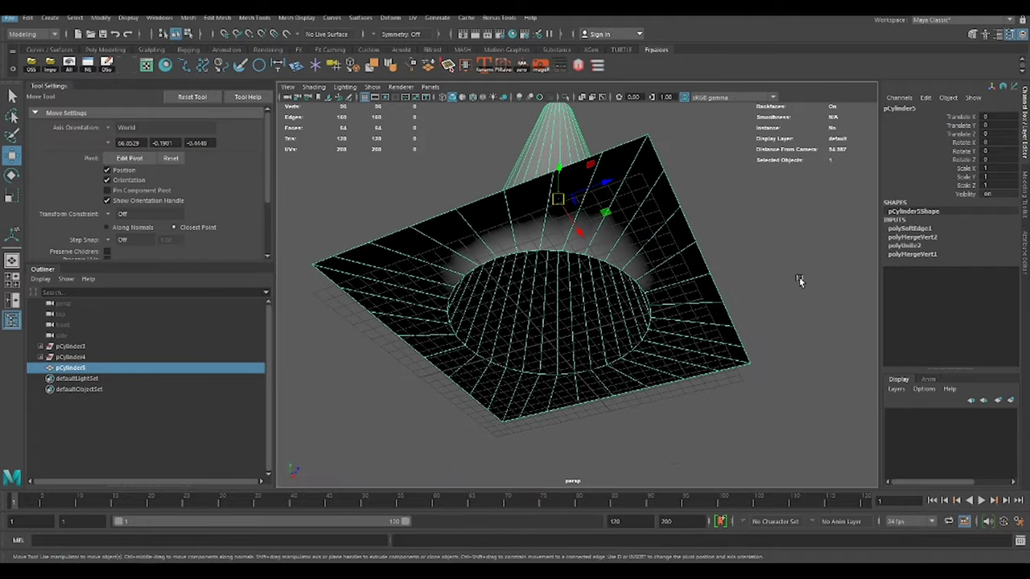
pyautogui.hotkey('ctrl', 'F11')
pyautogui.hotkey('ctrl', 'e')
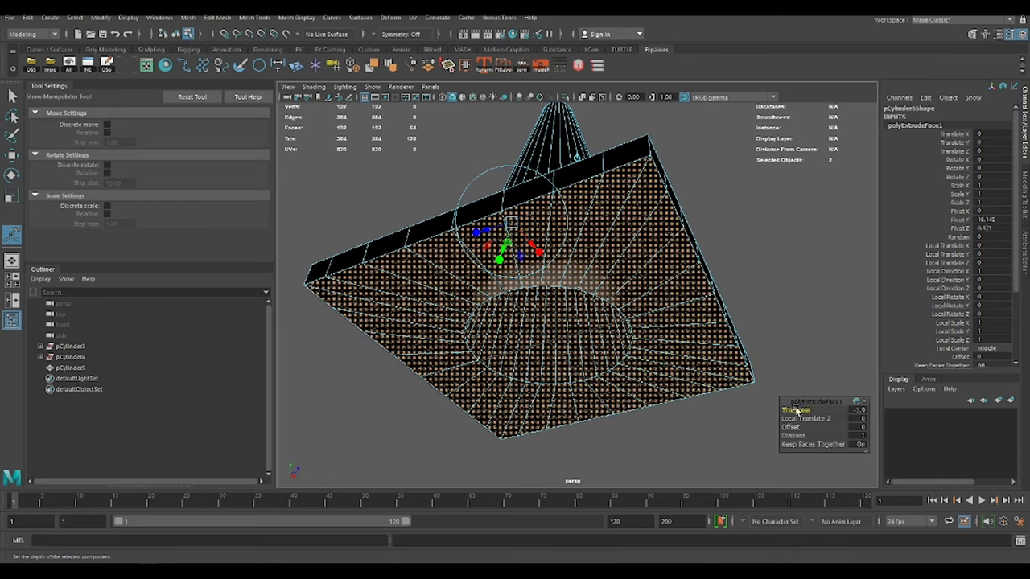
pyautogui.moveTo(794, 410)
pyautogui.mouseDown()
pyautogui.moveTo(652, 290)
pyautogui.moveTo(689, 223)
pyautogui.mouseUp()
pyautogui.press('q')
pyautogui.click(688, 267)
pyautogui.press('w')
pyautogui.scroll(2, 568, 316)
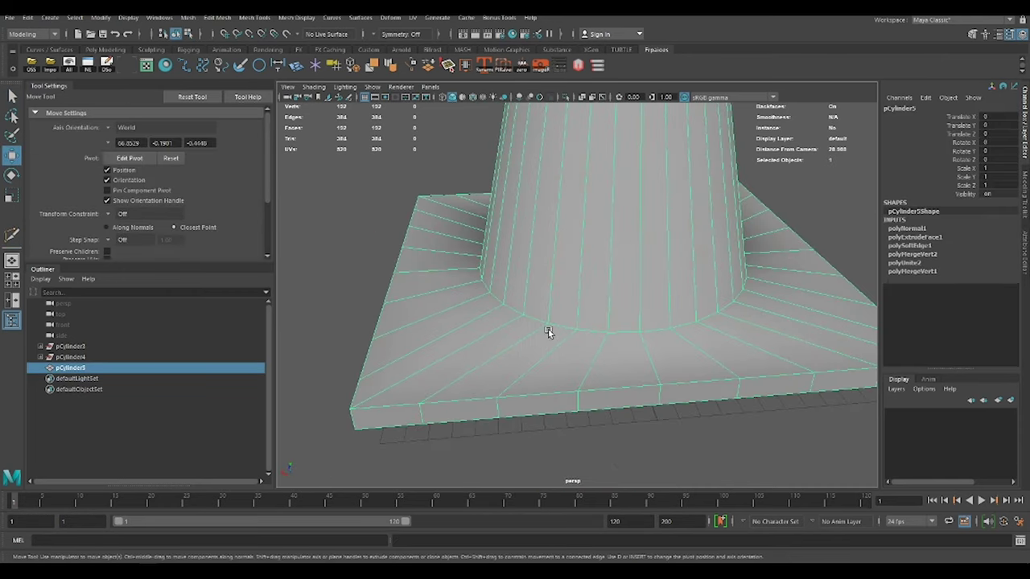
# Cut two edge loops around the cone just above its square base
pyautogui.keyDown('shift'); pyautogui.moveTo(550, 330); pyautogui.dragTo(552, 301, button='right'); pyautogui.keyUp('shift')
pyautogui.keyDown('ctrl'); pyautogui.click(551, 301); pyautogui.keyUp('ctrl')
pyautogui.press('w')
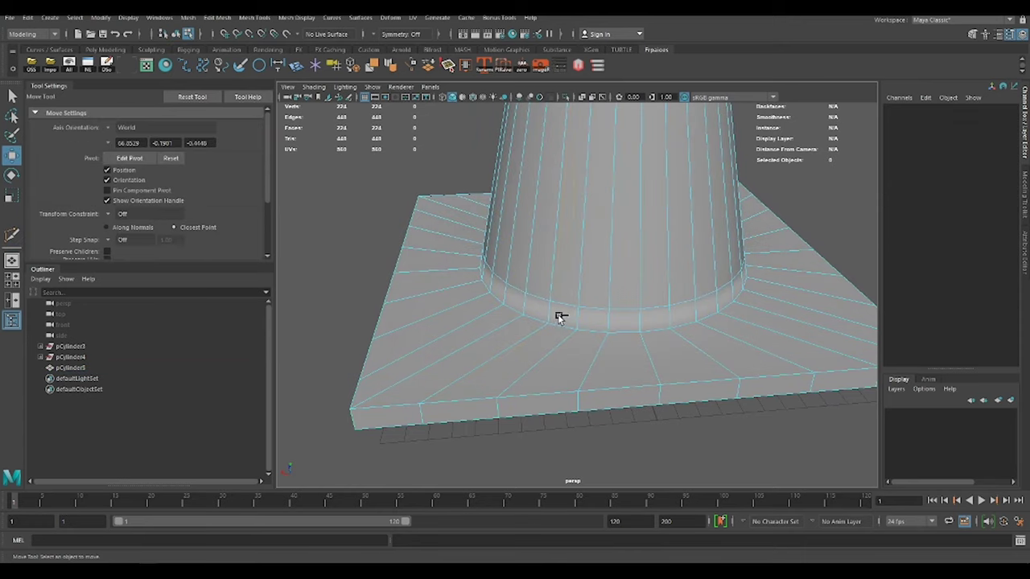
pyautogui.click(583, 314)
pyautogui.keyDown('alt'); pyautogui.moveTo(582, 314); pyautogui.dragTo(559, 308); pyautogui.keyUp('alt')
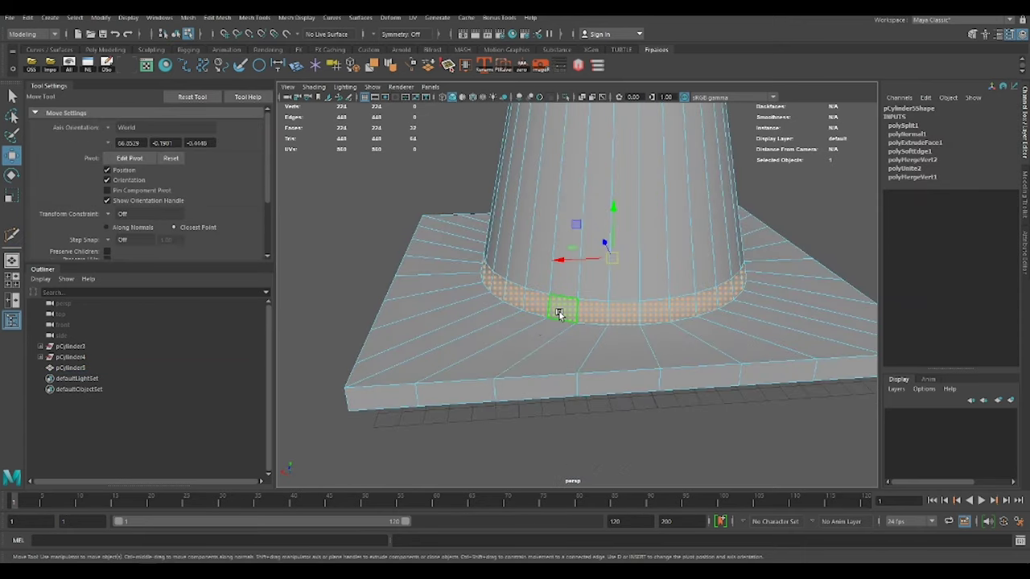
pyautogui.moveTo(558, 308)
pyautogui.keyDown('shift'); pyautogui.mouseDown(button='right')
pyautogui.moveTo(586, 305)
pyautogui.moveTo(542, 317)
pyautogui.mouseUp(button='right'); pyautogui.keyUp('shift')
pyautogui.keyDown('ctrl'); pyautogui.click(586, 306); pyautogui.keyUp('ctrl')
# Scale the face ring between the loops outward and bevel the collar's edge loop
pyautogui.doubleClick(563, 304)
pyautogui.press('r')
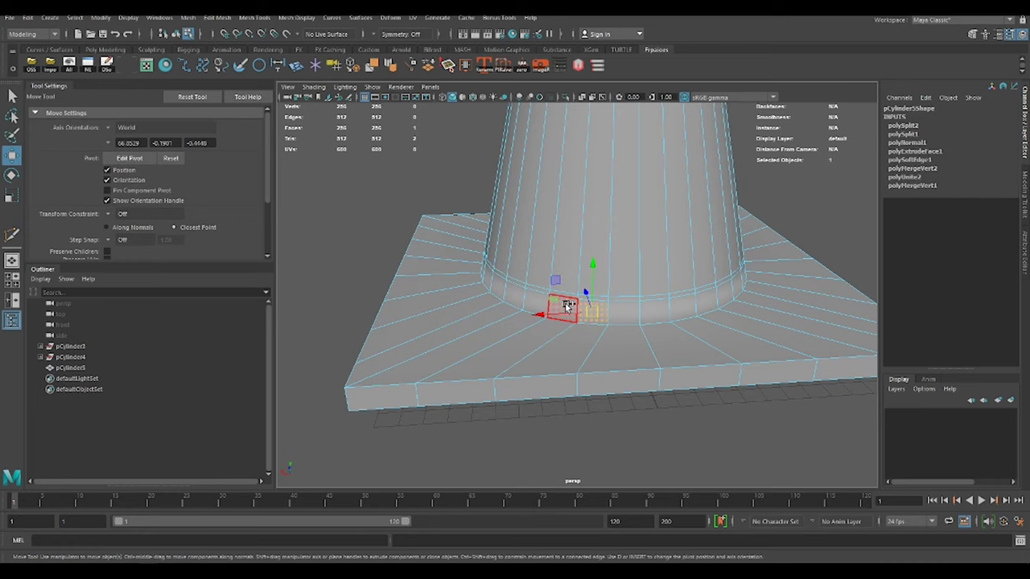
pyautogui.keyDown('alt'); pyautogui.moveTo(563, 304); pyautogui.dragTo(627, 302); pyautogui.keyUp('alt')
pyautogui.press('w')
pyautogui.keyDown('alt'); pyautogui.moveTo(565, 225); pyautogui.dragTo(640, 317); pyautogui.keyUp('alt')
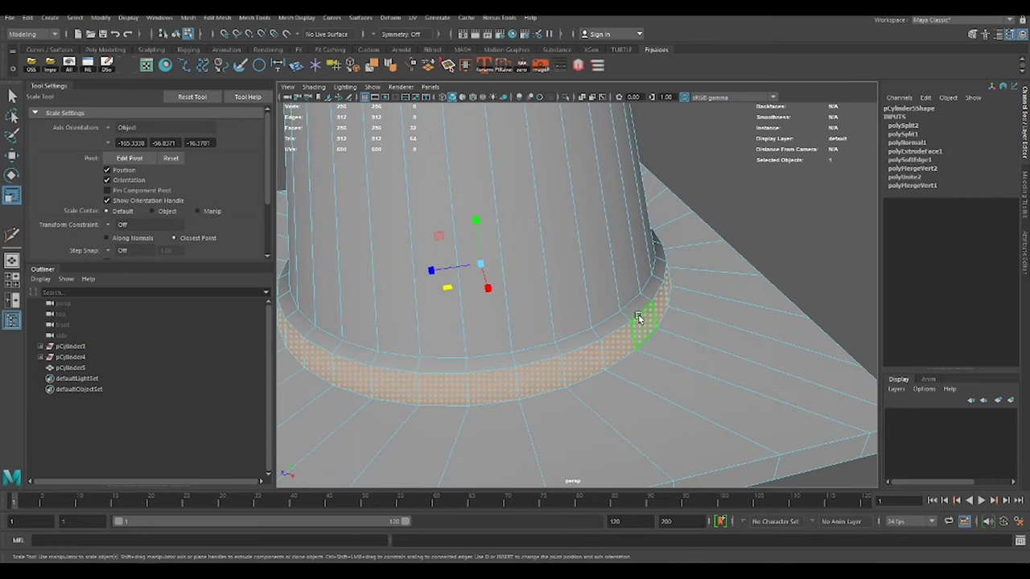
pyautogui.doubleClick(652, 330)
pyautogui.keyDown('ctrl'); pyautogui.moveTo(667, 317); pyautogui.dragTo(804, 379, button='right'); pyautogui.keyUp('ctrl')
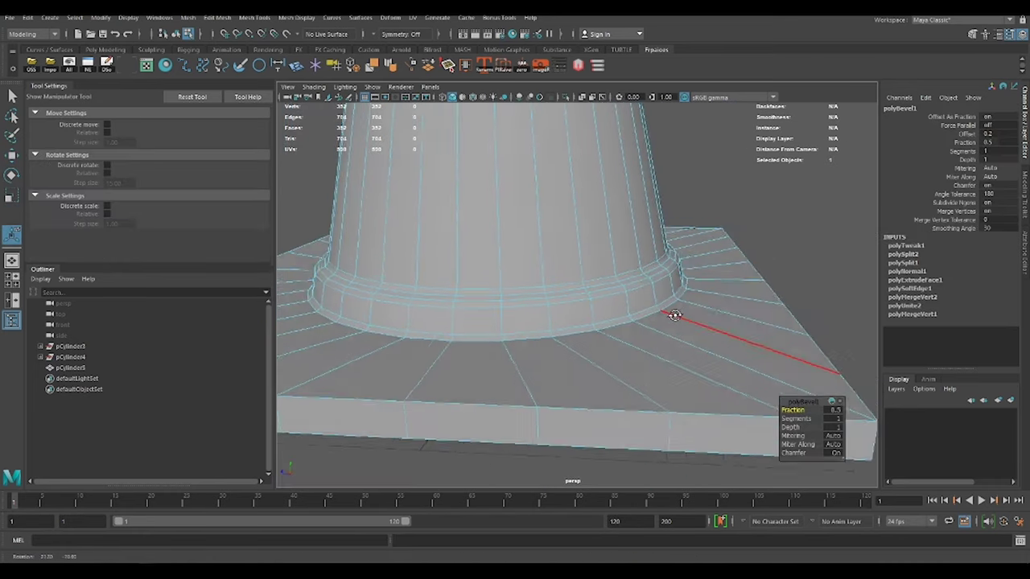
pyautogui.press('r')
pyautogui.keyDown('alt'); pyautogui.moveTo(636, 289); pyautogui.dragTo(633, 250); pyautogui.keyUp('alt')
# Extrude the cone's top edge ring twice, scaling the first band inward
pyautogui.hotkey('ctrl', 'e')
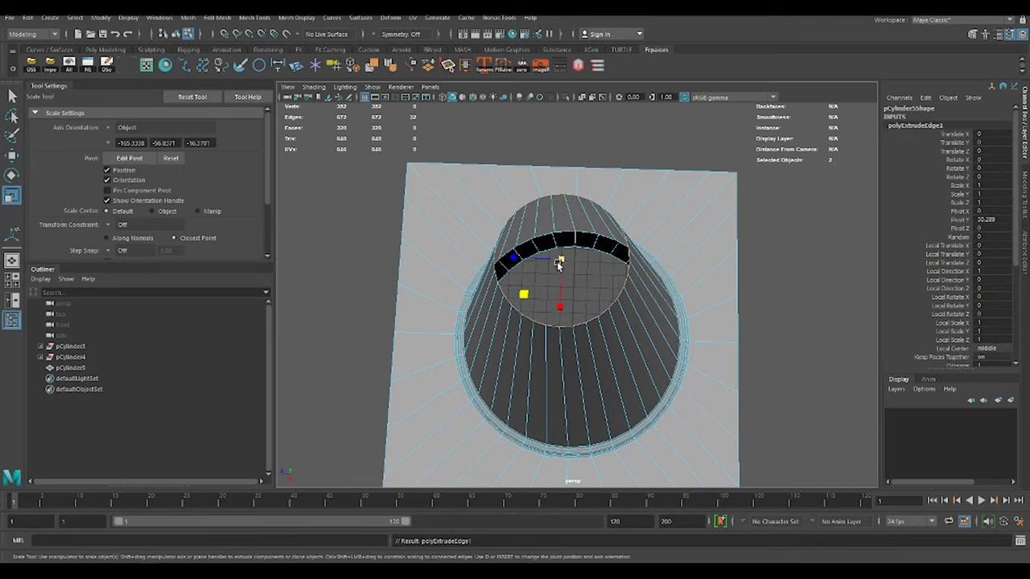
pyautogui.moveTo(531, 296)
pyautogui.keyDown('alt'); pyautogui.mouseDown()
pyautogui.moveTo(613, 292)
pyautogui.moveTo(630, 339)
pyautogui.mouseUp(); pyautogui.keyUp('alt')
pyautogui.hotkey('ctrl', 'e')
pyautogui.press('w')
pyautogui.moveTo(710, 345)
pyautogui.keyDown('alt'); pyautogui.mouseDown()
pyautogui.moveTo(662, 253)
pyautogui.moveTo(622, 345)
pyautogui.mouseUp(); pyautogui.keyUp('alt')
pyautogui.moveTo(569, 266)
pyautogui.keyDown('alt'); pyautogui.mouseDown()
pyautogui.moveTo(568, 278)
pyautogui.moveTo(354, 225)
pyautogui.moveTo(680, 253)
pyautogui.moveTo(708, 292)
pyautogui.mouseUp(); pyautogui.keyUp('alt')
pyautogui.scroll(3, 518, 258)
# Extrude the hole's border edges and push the new wall vertically
pyautogui.hotkey('ctrl', 'e')
pyautogui.press('w')
pyautogui.moveTo(519, 266); pyautogui.dragTo(527, 251)
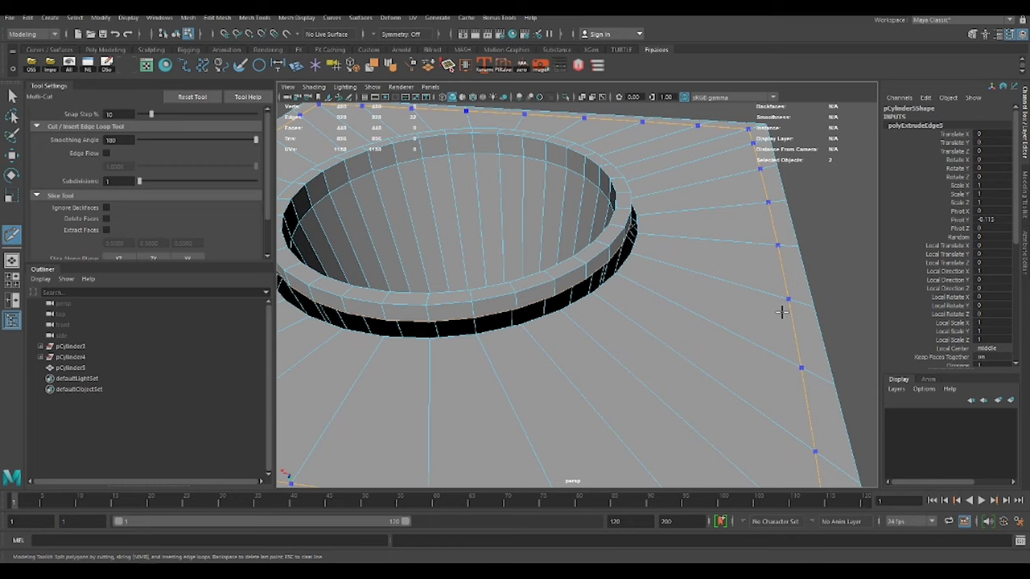
pyautogui.press('q')
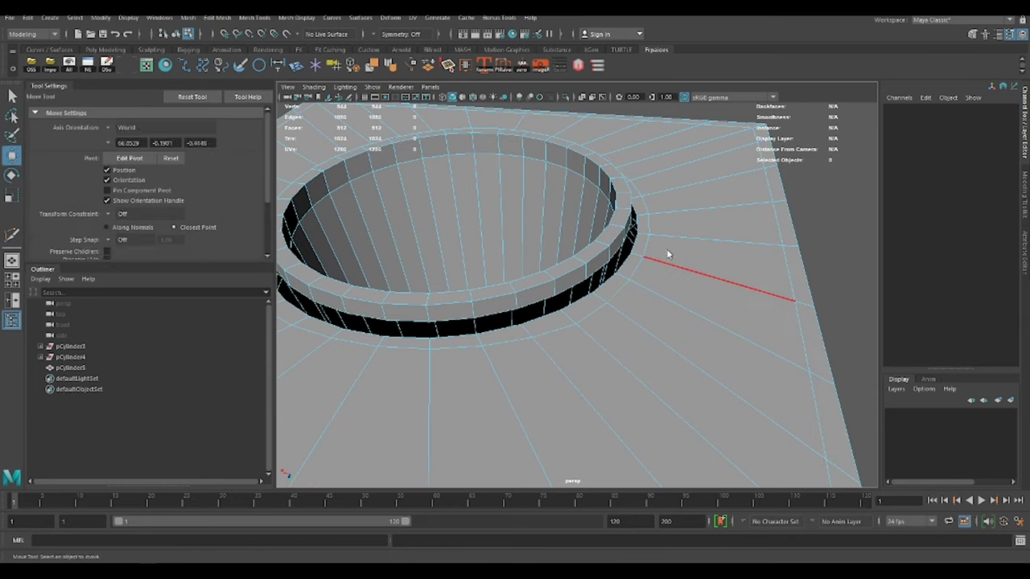
# Extrude the outer rim faces of the base slab
pyautogui.doubleClick(666, 248)
pyautogui.scroll(-3, 666, 249)
pyautogui.hotkey('ctrl', 'e')
pyautogui.press('w')
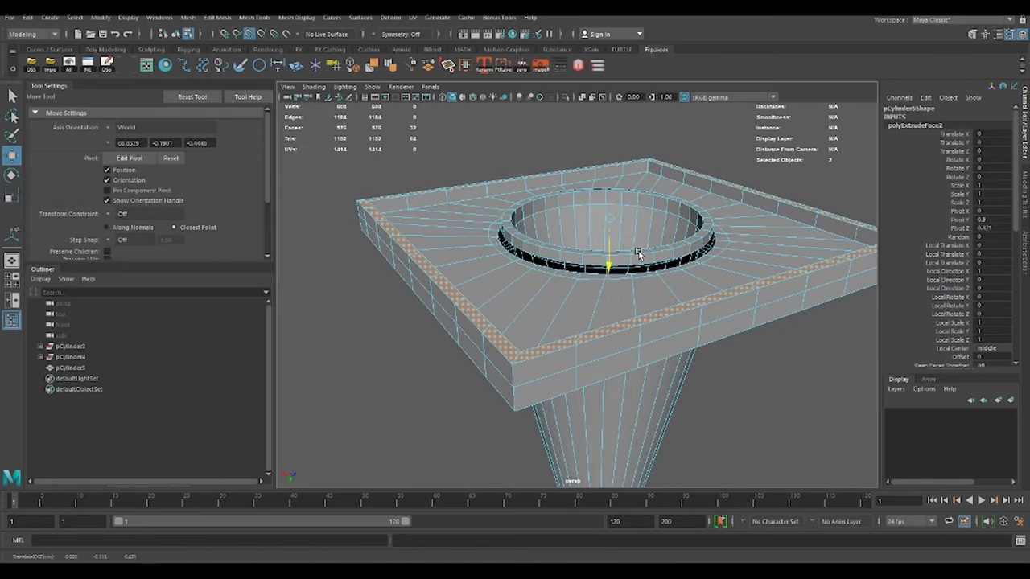
pyautogui.scroll(3, 678, 279)
pyautogui.click(678, 279)
pyautogui.scroll(2, 678, 279)
# Extrude the inner rim's edge loop and pull it into a new band of faces
pyautogui.rightClick(652, 262)
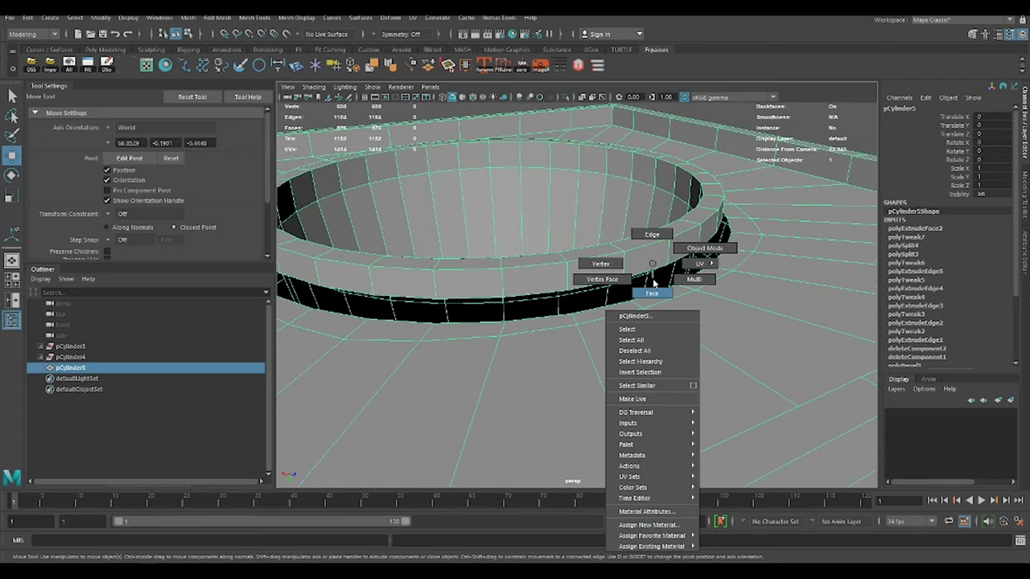
pyautogui.click(647, 235)
pyautogui.doubleClick(656, 268)
pyautogui.hotkey('ctrl', 'e')
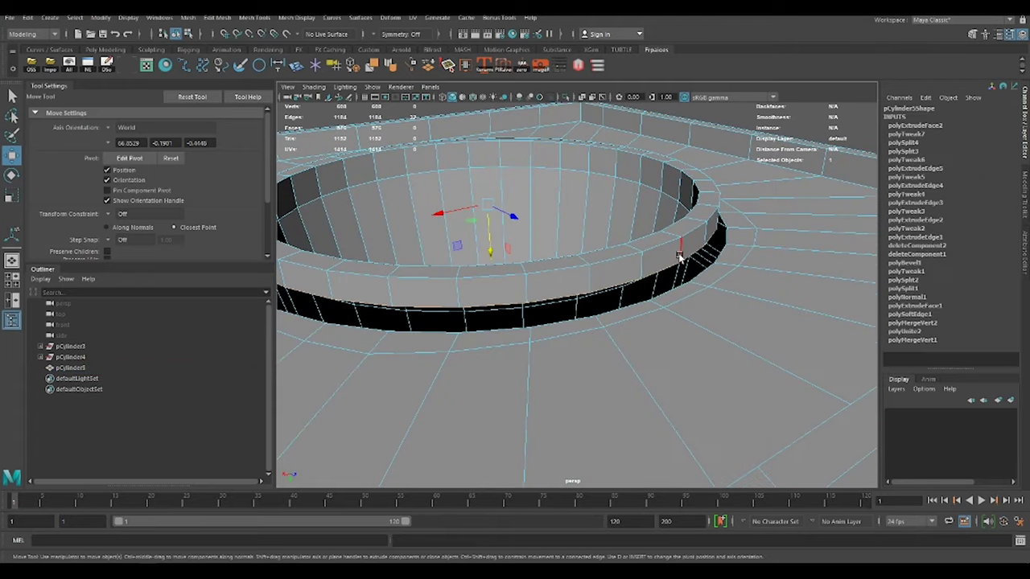
pyautogui.press('e')
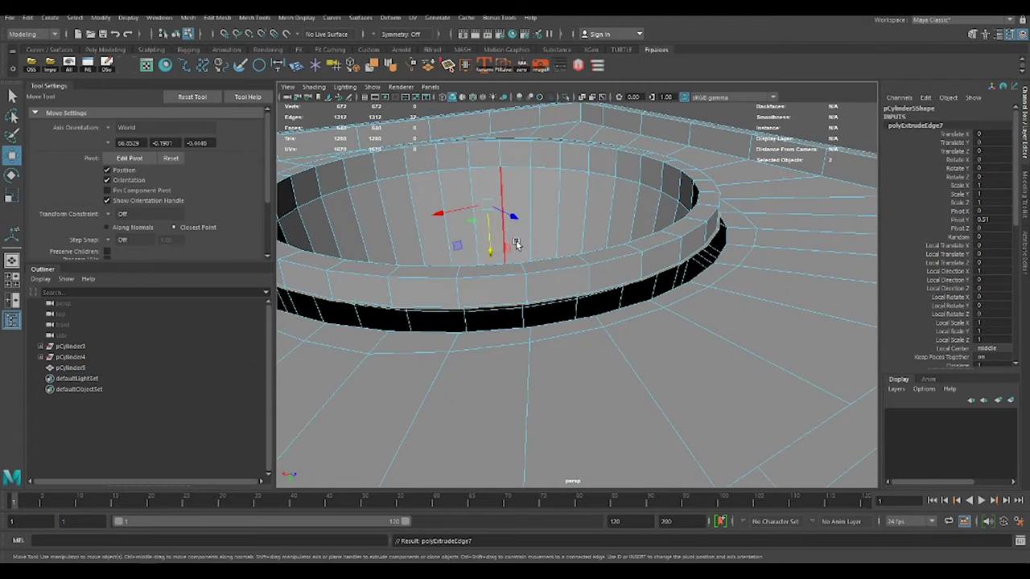
pyautogui.moveTo(516, 244); pyautogui.dragTo(481, 232)
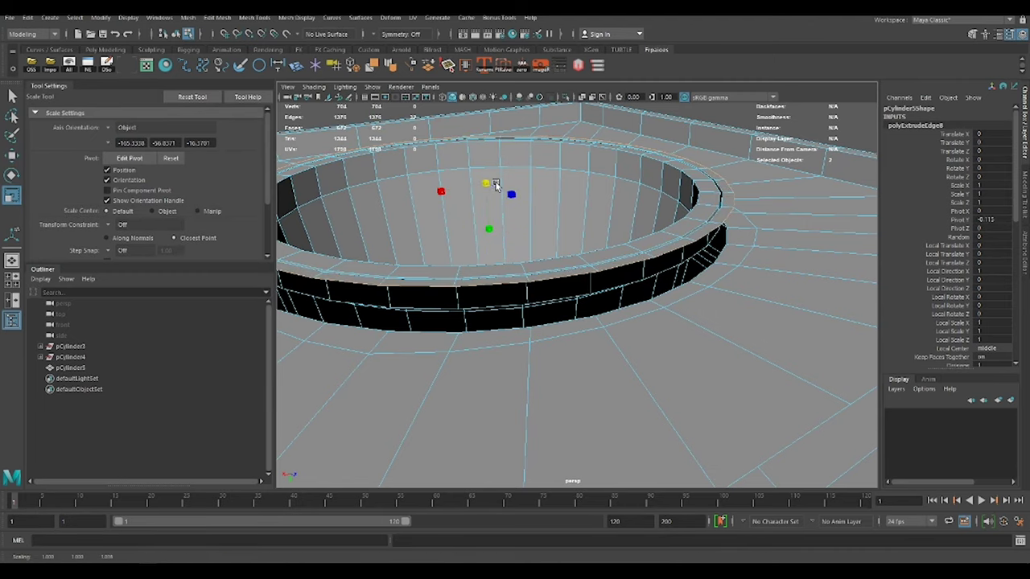
pyautogui.press('w')
pyautogui.moveTo(689, 292)
pyautogui.mouseDown(button='right')
pyautogui.moveTo(730, 271)
pyautogui.moveTo(814, 442)
pyautogui.mouseUp(button='right')
# Select the rim edge loop and delete the bridged edges
pyautogui.click(693, 283)
pyautogui.doubleClick(740, 257)
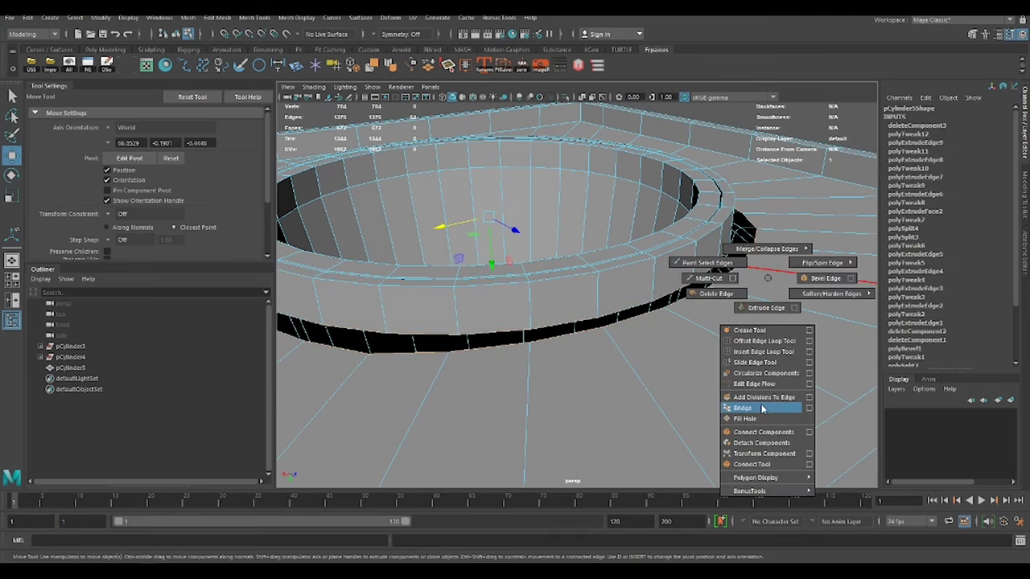
pyautogui.press('r')
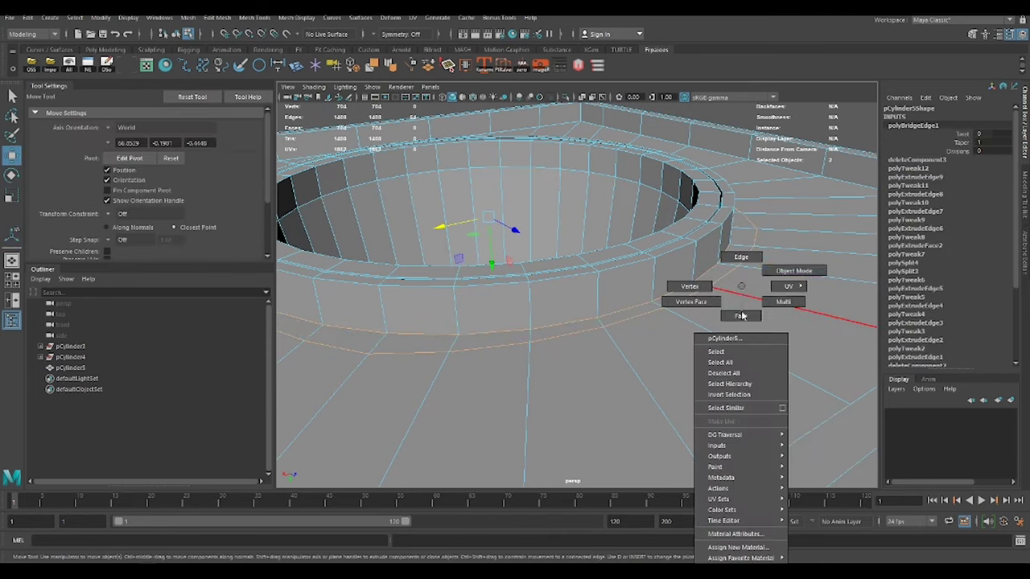
pyautogui.keyDown('shift'); pyautogui.moveTo(739, 290); pyautogui.dragTo(699, 272, button='right'); pyautogui.keyUp('shift')
pyautogui.press('w')
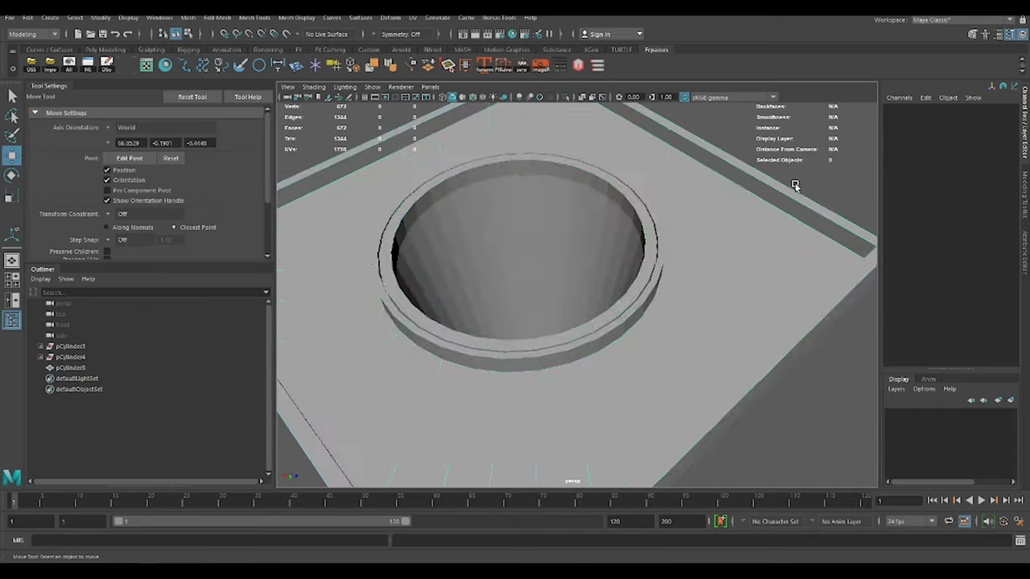
pyautogui.keyDown('alt'); pyautogui.moveTo(666, 292); pyautogui.dragTo(572, 278); pyautogui.keyUp('alt')
# Delete the unwanted edge on the top surface of the cone's base
pyautogui.click(573, 278)
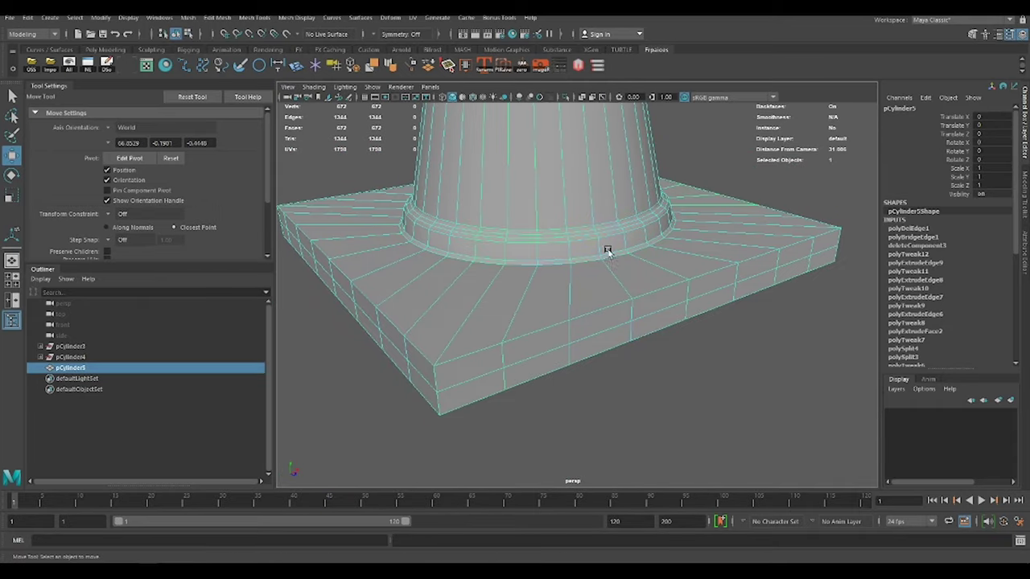
pyautogui.press('F10')
pyautogui.keyDown('alt'); pyautogui.moveTo(437, 378); pyautogui.dragTo(483, 391); pyautogui.keyUp('alt')
pyautogui.scroll(3, 528, 374)
pyautogui.click(527, 374)
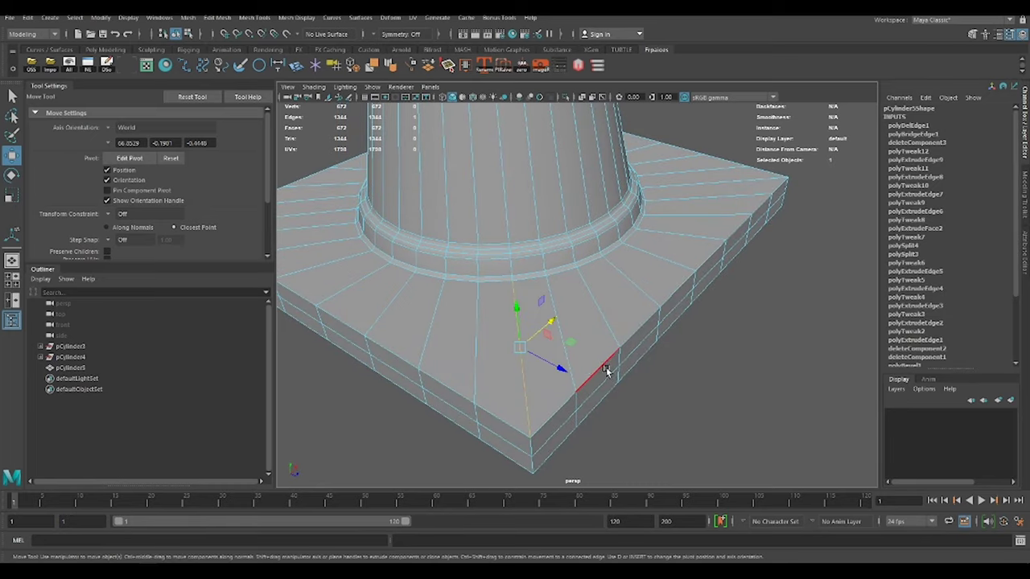
pyautogui.moveTo(605, 366)
pyautogui.keyDown('alt'); pyautogui.mouseDown()
pyautogui.moveTo(772, 318)
pyautogui.moveTo(664, 313)
pyautogui.mouseUp(); pyautogui.keyUp('alt')
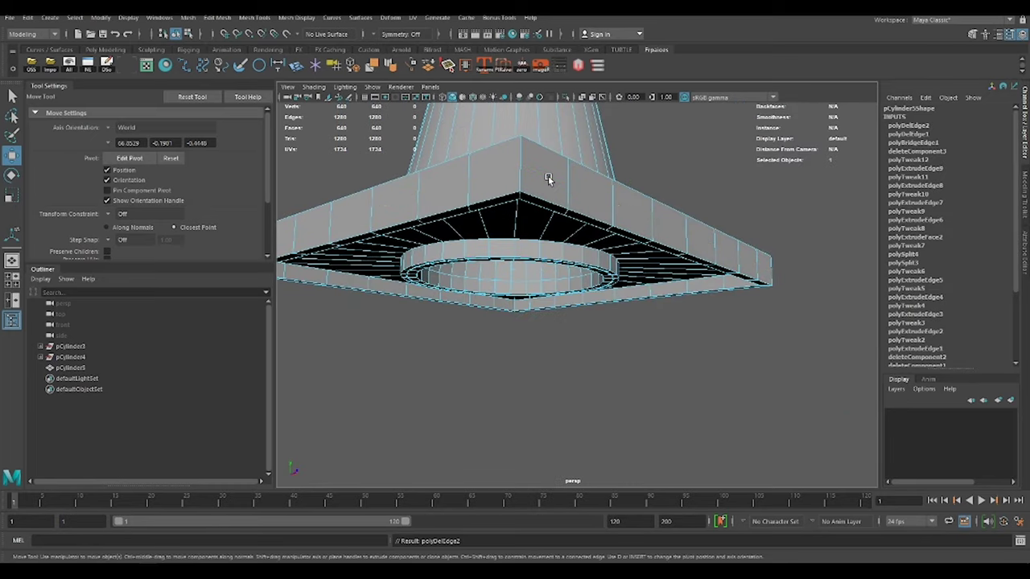
pyautogui.moveTo(547, 178)
pyautogui.keyDown('alt'); pyautogui.mouseDown()
pyautogui.moveTo(577, 292)
pyautogui.moveTo(520, 374)
pyautogui.mouseUp(); pyautogui.keyUp('alt')
pyautogui.moveTo(702, 199)
pyautogui.keyDown('alt'); pyautogui.mouseDown()
pyautogui.moveTo(604, 308)
pyautogui.moveTo(609, 335)
pyautogui.moveTo(644, 336)
pyautogui.moveTo(558, 223)
pyautogui.moveTo(582, 232)
pyautogui.moveTo(599, 311)
pyautogui.mouseUp(); pyautogui.keyUp('alt')
pyautogui.press('Delete')
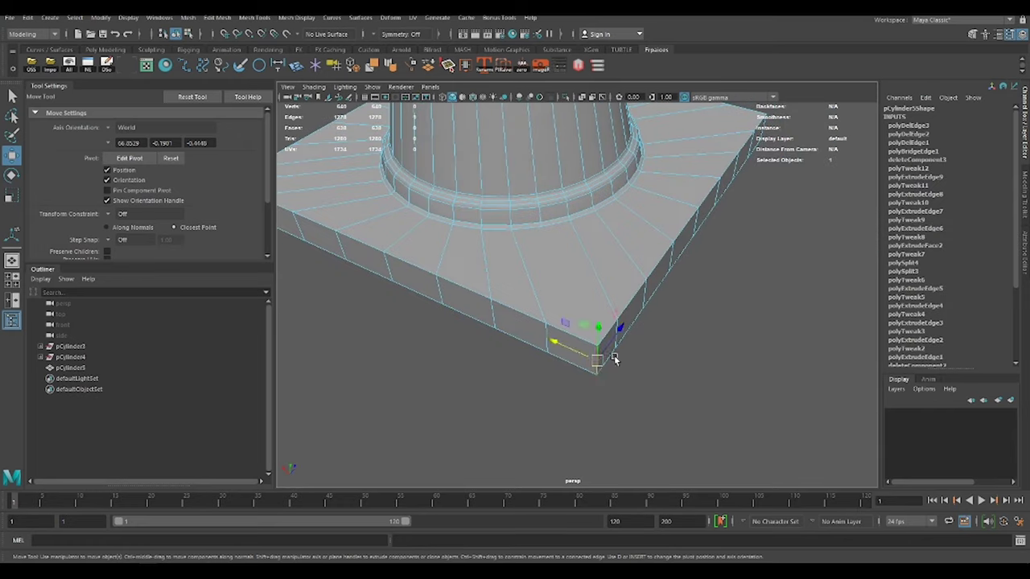
# Bevel the base's corner edge with 2 segments to round it off
pyautogui.keyDown('alt'); pyautogui.moveTo(614, 359); pyautogui.dragTo(650, 306); pyautogui.keyUp('alt')
pyautogui.hotkey('ctrl', 'b')
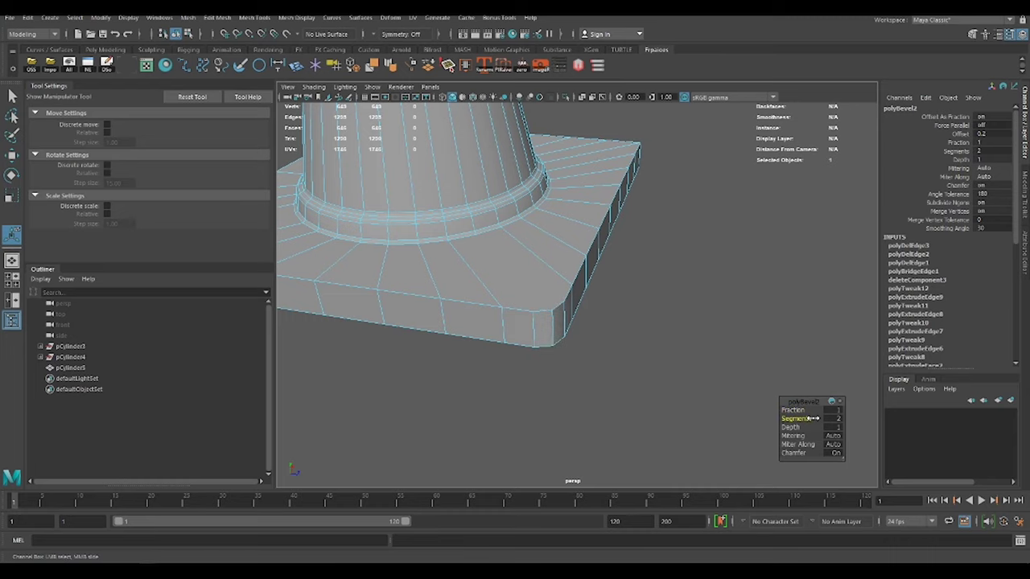
pyautogui.moveTo(593, 315)
pyautogui.keyDown('alt'); pyautogui.mouseDown()
pyautogui.moveTo(489, 253)
pyautogui.moveTo(601, 292)
pyautogui.mouseUp(); pyautogui.keyUp('alt')
pyautogui.moveTo(671, 280)
pyautogui.keyDown('alt'); pyautogui.mouseDown()
pyautogui.moveTo(735, 274)
pyautogui.moveTo(555, 271)
pyautogui.mouseUp(); pyautogui.keyUp('alt')
pyautogui.press('w')
pyautogui.moveTo(582, 400)
pyautogui.keyDown('alt'); pyautogui.mouseDown()
pyautogui.moveTo(631, 319)
pyautogui.moveTo(703, 352)
pyautogui.moveTo(671, 344)
pyautogui.moveTo(678, 241)
pyautogui.moveTo(668, 281)
pyautogui.mouseUp(); pyautogui.keyUp('alt')
# Multi-Cut new edges into the base at the rounded corner
pyautogui.rightClick(678, 242)
pyautogui.rightClick(668, 281)
pyautogui.click(673, 301)
pyautogui.click(619, 234)
pyautogui.moveTo(619, 233)
pyautogui.keyDown('alt'); pyautogui.mouseDown()
pyautogui.moveTo(673, 357)
pyautogui.moveTo(595, 285)
pyautogui.mouseUp(); pyautogui.keyUp('alt')
pyautogui.moveTo(595, 284); pyautogui.dragTo(595, 260, button='right')
pyautogui.click(507, 329)
pyautogui.moveTo(508, 329)
pyautogui.keyDown('alt'); pyautogui.mouseDown()
pyautogui.moveTo(561, 376)
pyautogui.moveTo(630, 396)
pyautogui.mouseUp(); pyautogui.keyUp('alt')
pyautogui.hotkey('ctrl', 'shift', 'x')
pyautogui.press('Return')
# Mirror the base quarter across the X axis with the border set to merge
pyautogui.moveTo(509, 411)
pyautogui.keyDown('alt'); pyautogui.mouseDown()
pyautogui.moveTo(713, 407)
pyautogui.moveTo(627, 362)
pyautogui.mouseUp(); pyautogui.keyUp('alt')
pyautogui.keyDown('alt'); pyautogui.moveTo(628, 362); pyautogui.dragTo(638, 346, button='middle'); pyautogui.keyUp('alt')
pyautogui.press('w')
pyautogui.click(796, 183)
pyautogui.keyDown('alt'); pyautogui.moveTo(796, 183); pyautogui.dragTo(696, 308); pyautogui.keyUp('alt')
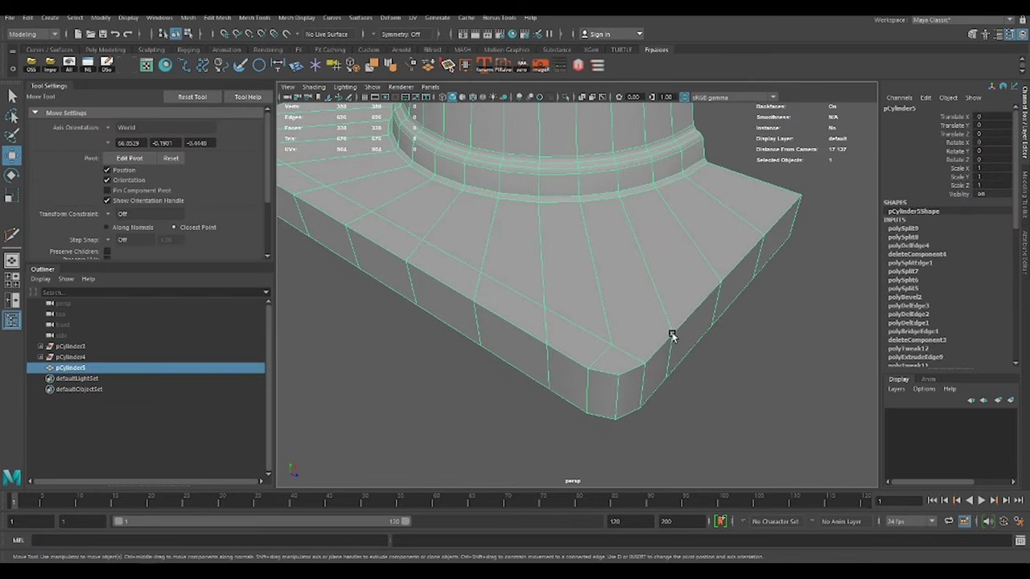
pyautogui.keyDown('shift'); pyautogui.moveTo(672, 336); pyautogui.dragTo(690, 405, button='right'); pyautogui.keyUp('shift')
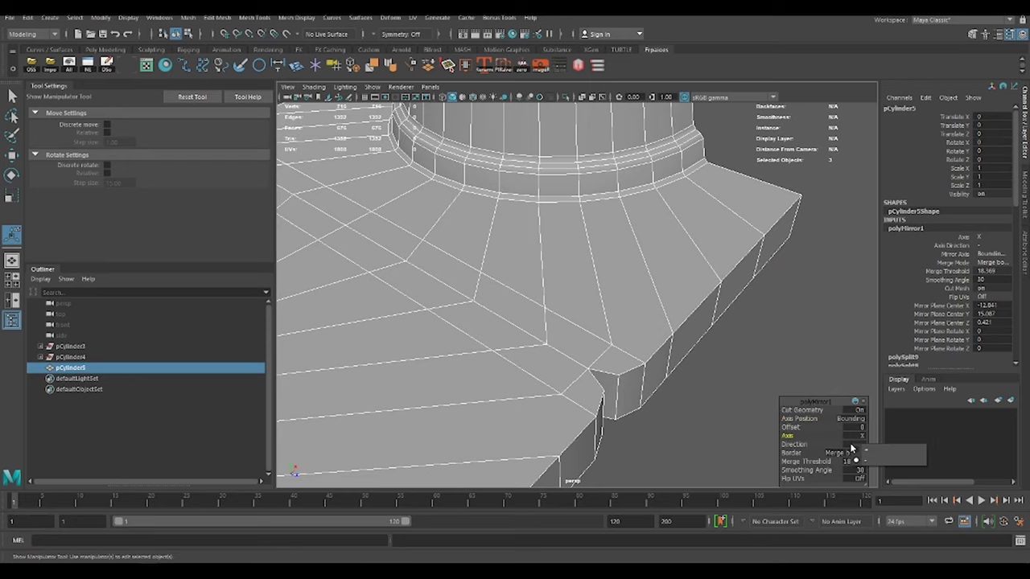
# Merge the overlapping vertices along the mirrored seam of the cone
pyautogui.press('f')
pyautogui.press('q')
pyautogui.press('F9')
pyautogui.moveTo(724, 418); pyautogui.dragTo(329, 73)
pyautogui.keyDown('shift'); pyautogui.moveTo(708, 260); pyautogui.dragTo(722, 204, button='right'); pyautogui.keyUp('shift')
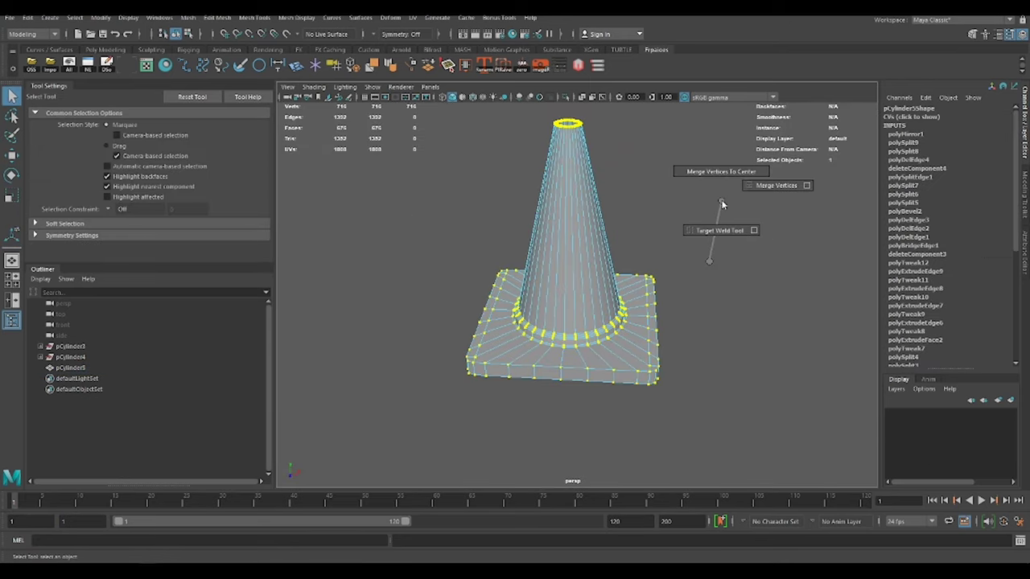
pyautogui.press('w')
# Finish cutting the new edges into the cone's base
pyautogui.moveTo(551, 249); pyautogui.dragTo(595, 229, button='right')
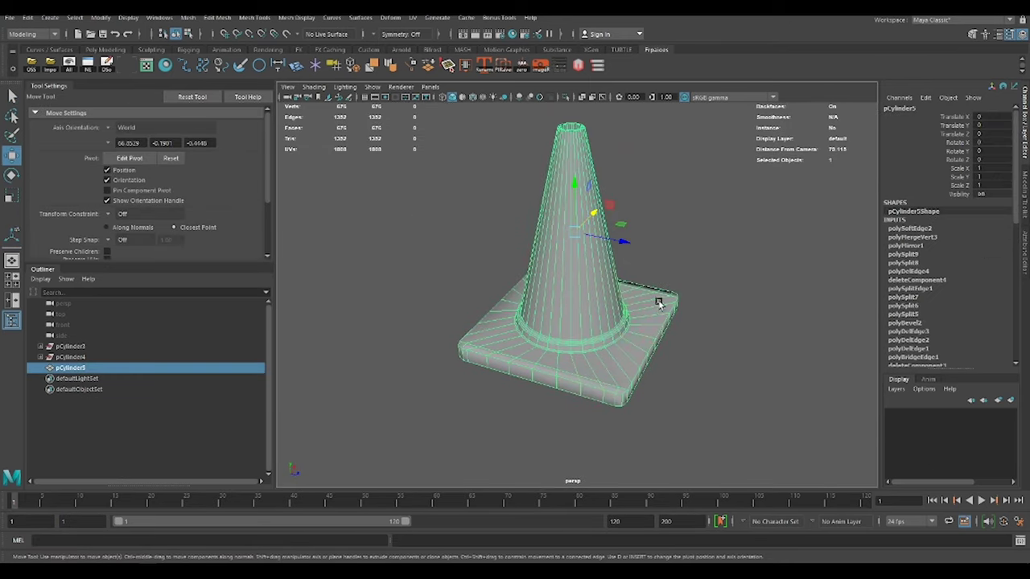
pyautogui.scroll(3, 658, 304)
pyautogui.keyDown('alt'); pyautogui.moveTo(606, 324); pyautogui.dragTo(528, 386); pyautogui.keyUp('alt')
pyautogui.click(680, 233)
pyautogui.moveTo(679, 234)
pyautogui.keyDown('alt'); pyautogui.mouseDown()
pyautogui.moveTo(579, 302)
pyautogui.moveTo(697, 216)
pyautogui.moveTo(747, 350)
pyautogui.mouseUp(); pyautogui.keyUp('alt')
pyautogui.press('w')
pyautogui.moveTo(740, 300); pyautogui.dragTo(707, 297, button='right')
# Raise a row of base vertices slightly upward along Y
pyautogui.click(682, 346)
pyautogui.scroll(5, 868, 314)
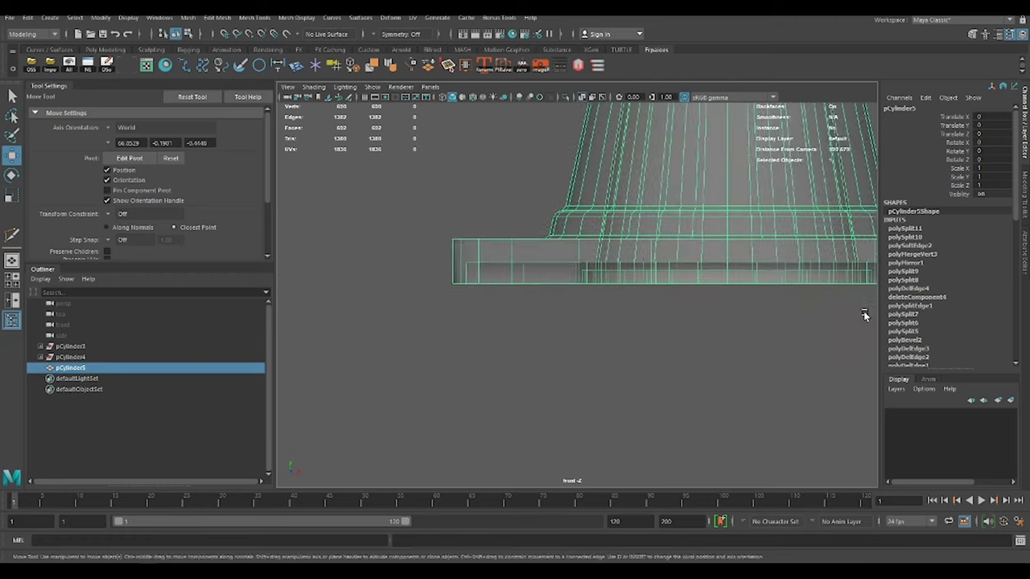
pyautogui.scroll(-2, 772, 294)
pyautogui.keyDown('alt'); pyautogui.moveTo(416, 314); pyautogui.dragTo(455, 318, button='middle'); pyautogui.keyUp('alt')
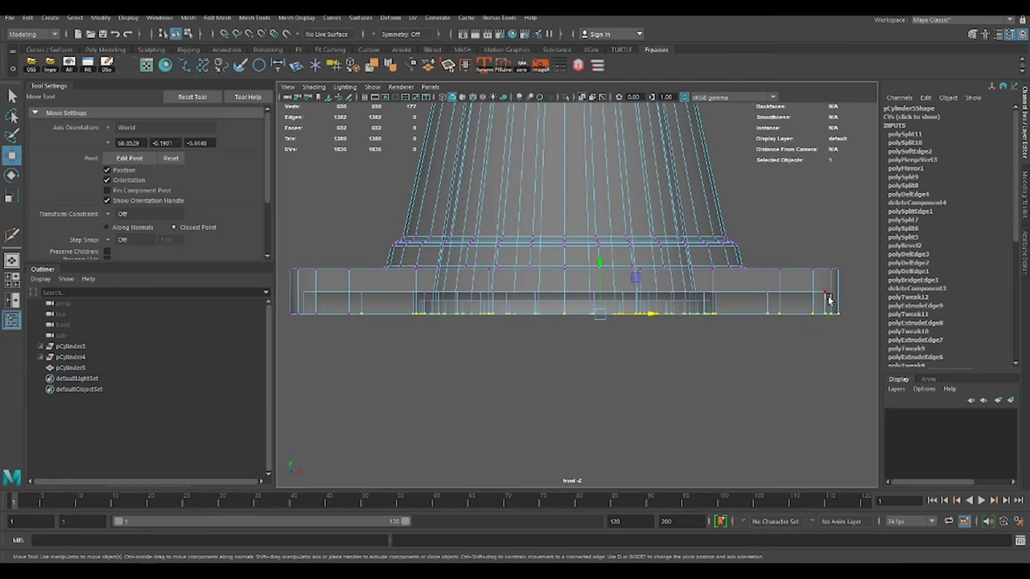
pyautogui.moveTo(574, 263); pyautogui.dragTo(569, 254)
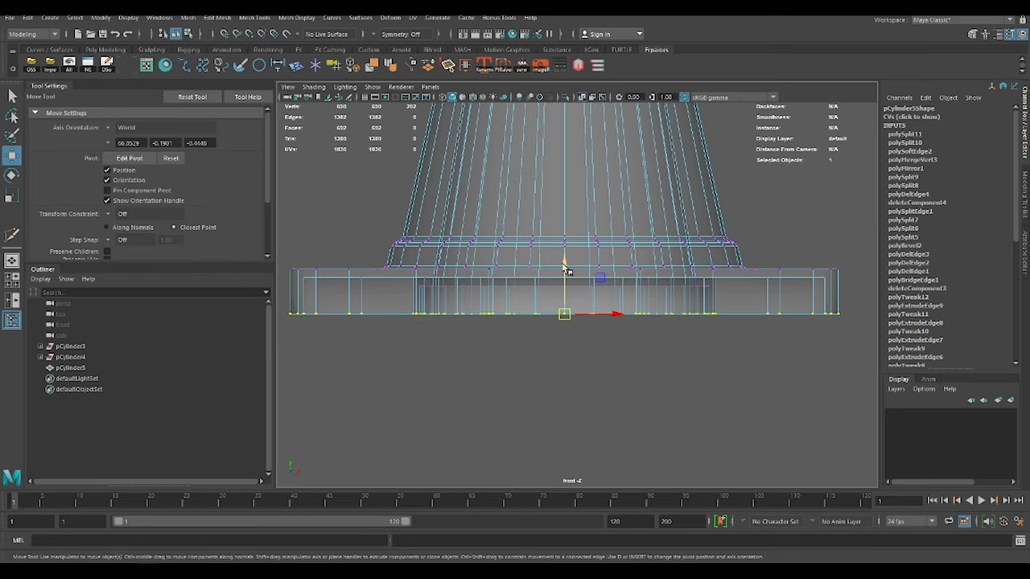
pyautogui.scroll(-2, 567, 268)
pyautogui.moveTo(641, 277); pyautogui.dragTo(667, 299, button='right')
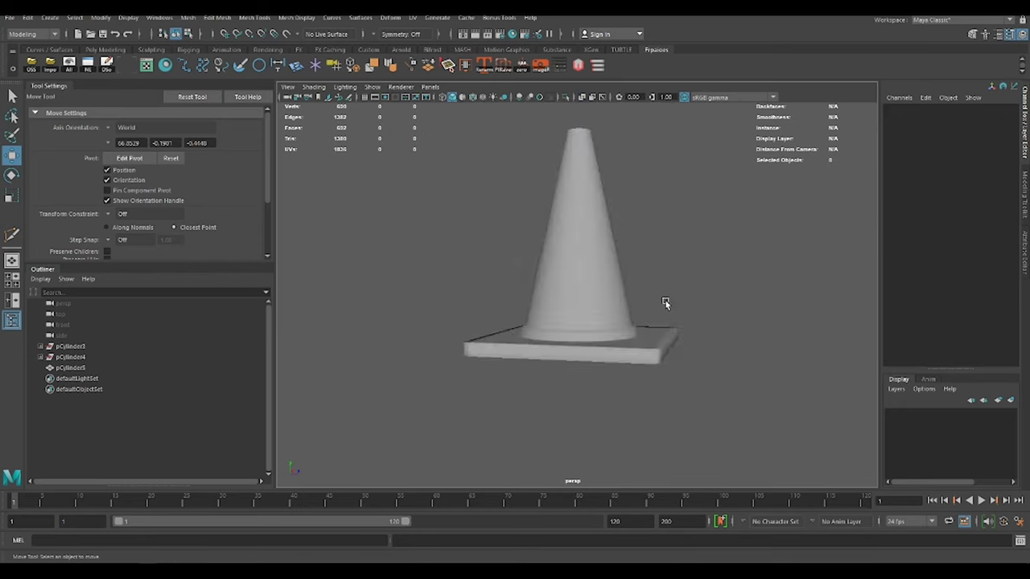
pyautogui.keyDown('alt'); pyautogui.moveTo(667, 298); pyautogui.dragTo(609, 351); pyautogui.keyUp('alt')
pyautogui.scroll(5, 584, 215)
# Bevel the outer edge loop around the cone's top rim
pyautogui.doubleClick(657, 279)
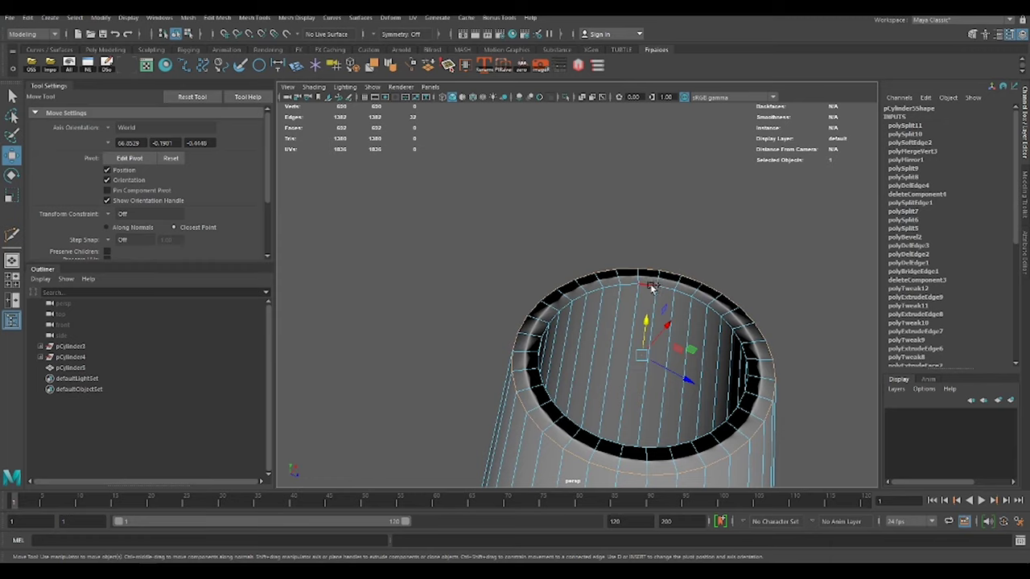
pyautogui.hotkey('ctrl', 'b')
pyautogui.press('w')
pyautogui.keyDown('alt'); pyautogui.moveTo(805, 419); pyautogui.dragTo(625, 393); pyautogui.keyUp('alt')
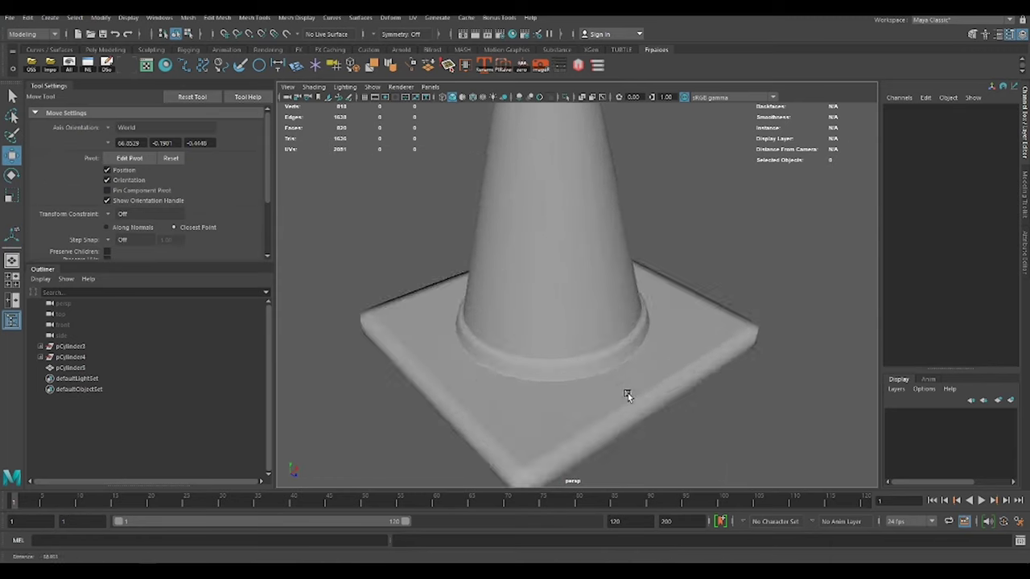
pyautogui.scroll(1, 625, 394)
pyautogui.scroll(4, 692, 310)
pyautogui.keyDown('alt'); pyautogui.moveTo(693, 310); pyautogui.dragTo(654, 340); pyautogui.keyUp('alt')
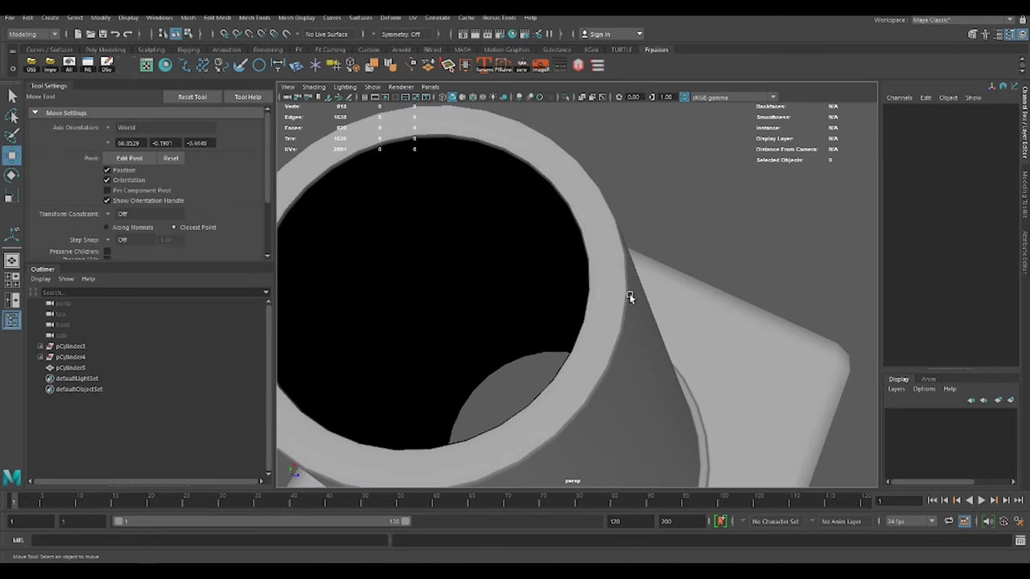
# Bevel the inner rim edge loop inside the cone's open top
pyautogui.click(629, 296)
pyautogui.doubleClick(627, 310)
pyautogui.hotkey('ctrl', 'b')
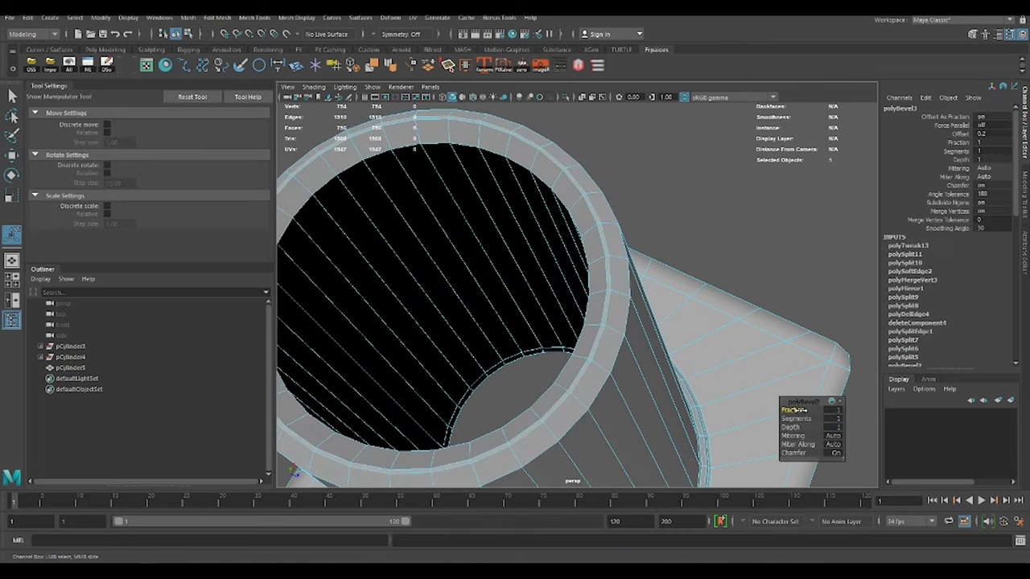
pyautogui.keyDown('alt'); pyautogui.moveTo(659, 321); pyautogui.dragTo(708, 263); pyautogui.keyUp('alt')
pyautogui.scroll(-3, 708, 263)
# Insert a supporting edge loop across the faces of the cone's base
pyautogui.press('F8')
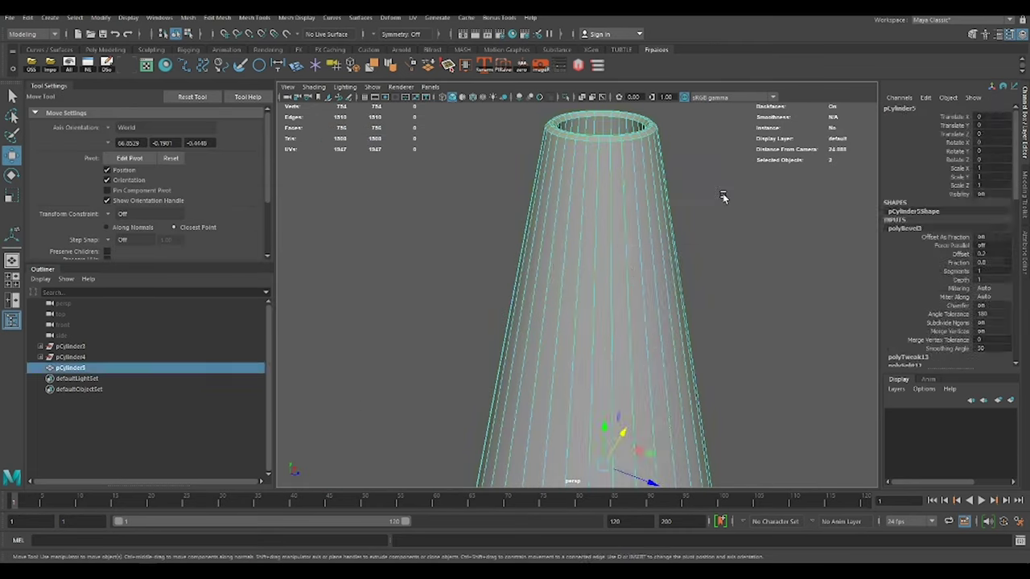
pyautogui.click(610, 280)
pyautogui.click(648, 357)
pyautogui.click(703, 294)
pyautogui.scroll(3, 702, 295)
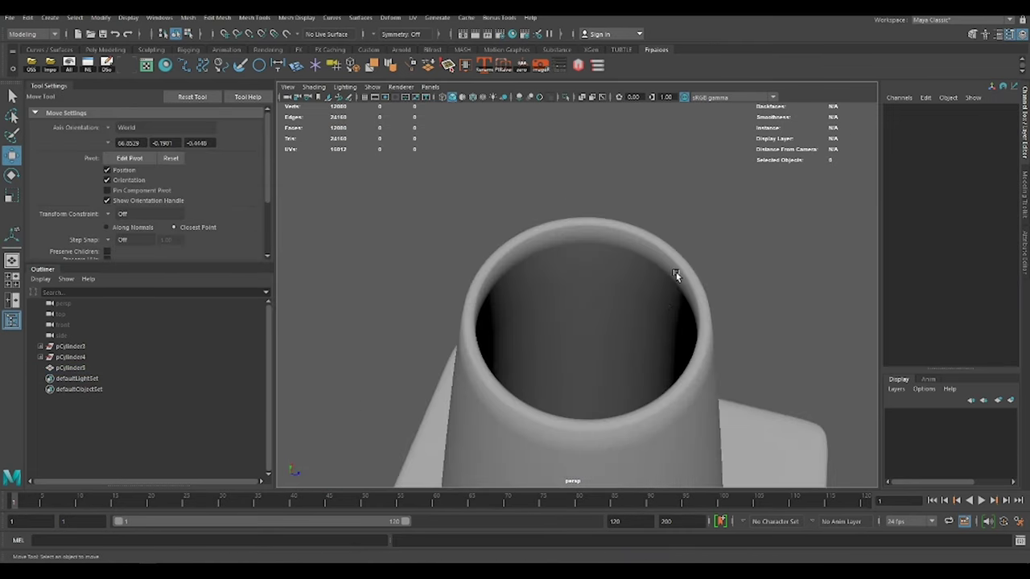
pyautogui.click(641, 275)
pyautogui.scroll(2, 641, 275)
pyautogui.scroll(-3, 641, 275)
pyautogui.scroll(-2, 641, 275)
pyautogui.moveTo(620, 189); pyautogui.dragTo(664, 252, button='right')
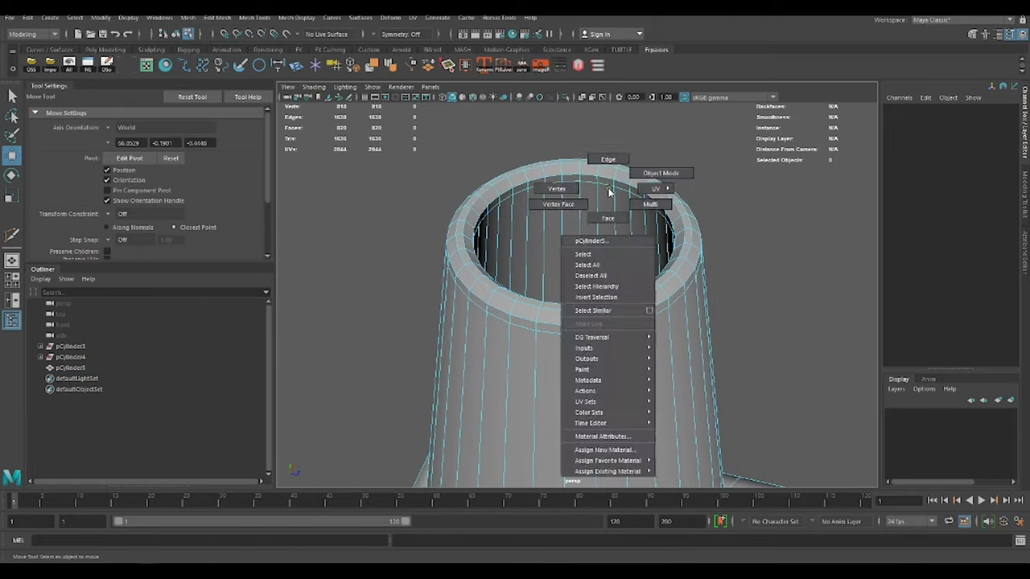
pyautogui.click(664, 252)
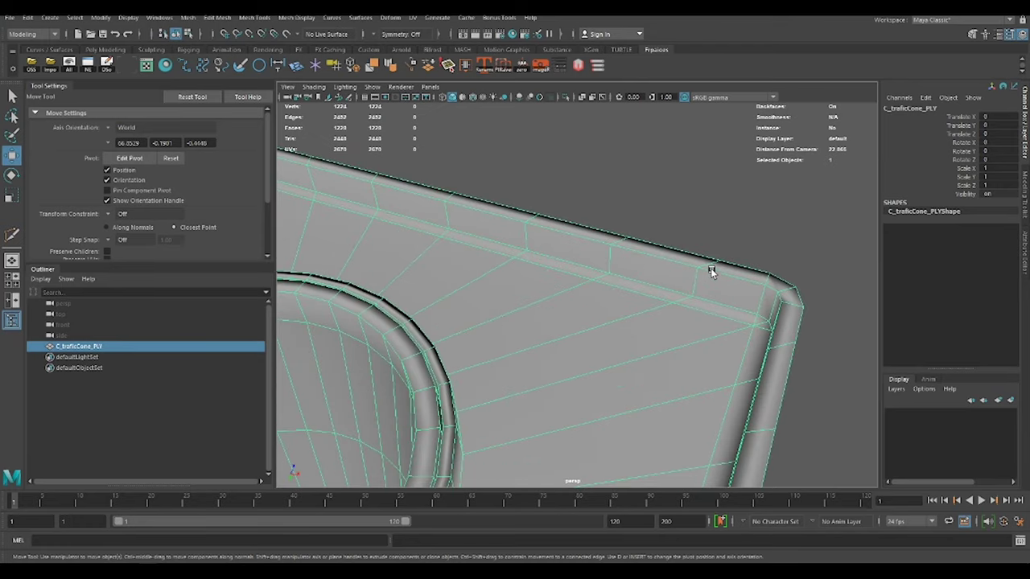
pyautogui.click(710, 268)
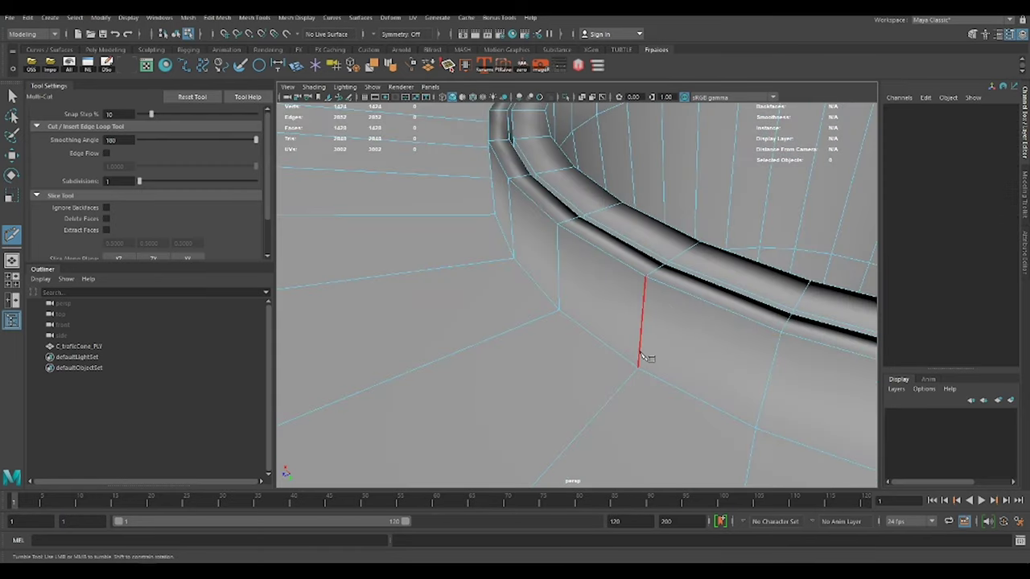
pyautogui.keyDown('ctrl'); pyautogui.click(641, 356); pyautogui.keyUp('ctrl')
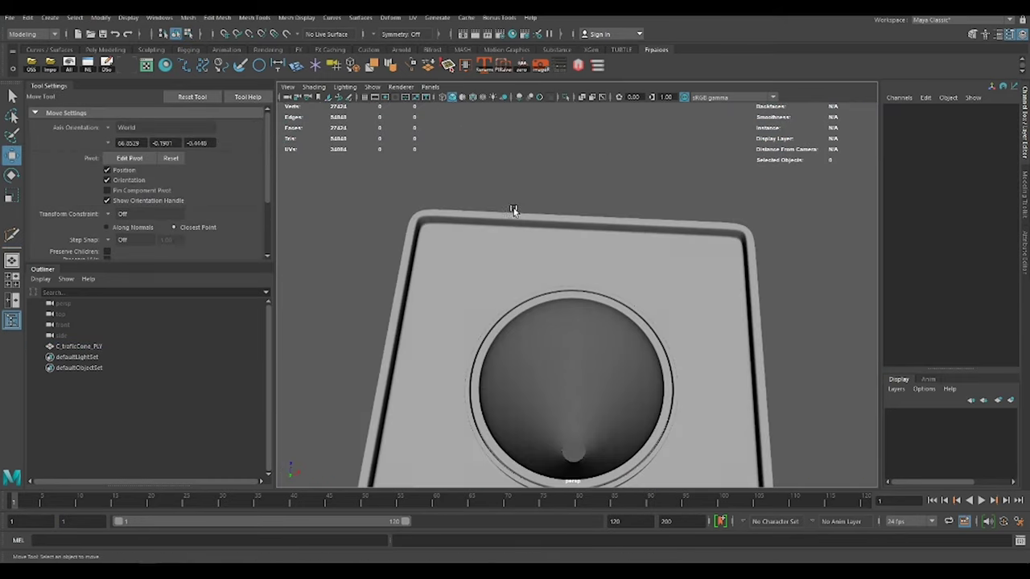
# Preview the cone smoothed with the 3 key
pyautogui.moveTo(512, 210)
pyautogui.keyDown('alt'); pyautogui.mouseDown()
pyautogui.moveTo(634, 349)
pyautogui.moveTo(486, 322)
pyautogui.mouseUp(); pyautogui.keyUp('alt')
pyautogui.click(611, 391)
pyautogui.scroll(5, 575, 334)
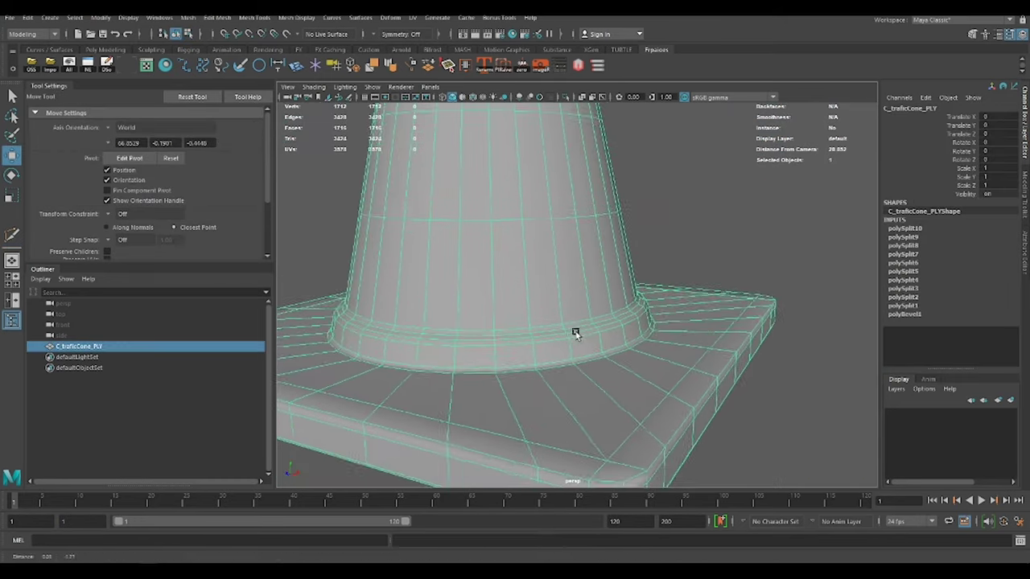
pyautogui.scroll(3, 575, 334)
pyautogui.scroll(-5, 615, 293)
pyautogui.press('3')
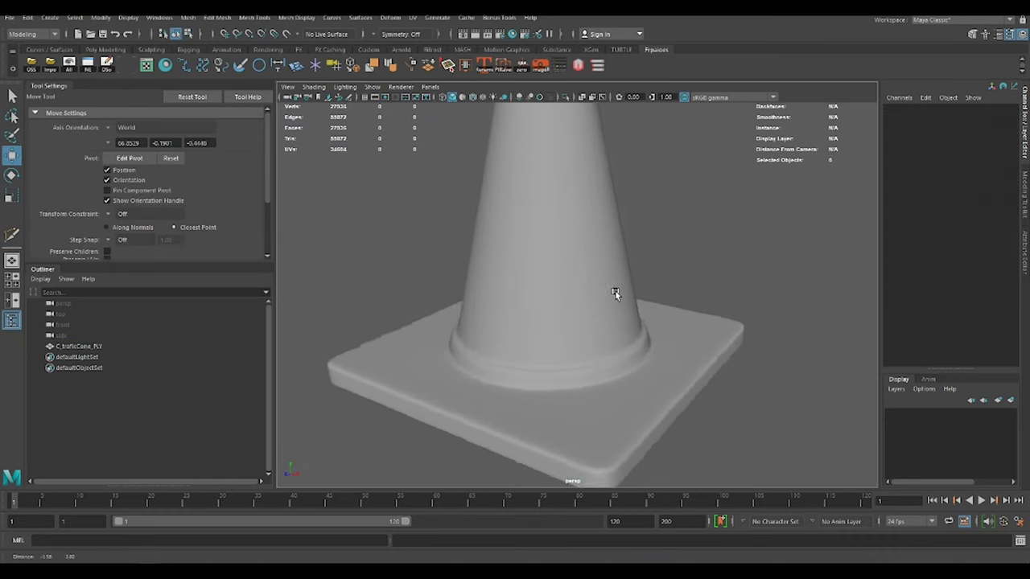
pyautogui.click(615, 294)
# Assign the cone a new Blinn material named RED
pyautogui.moveTo(574, 248); pyautogui.dragTo(563, 535, button='right')
pyautogui.click(441, 265)
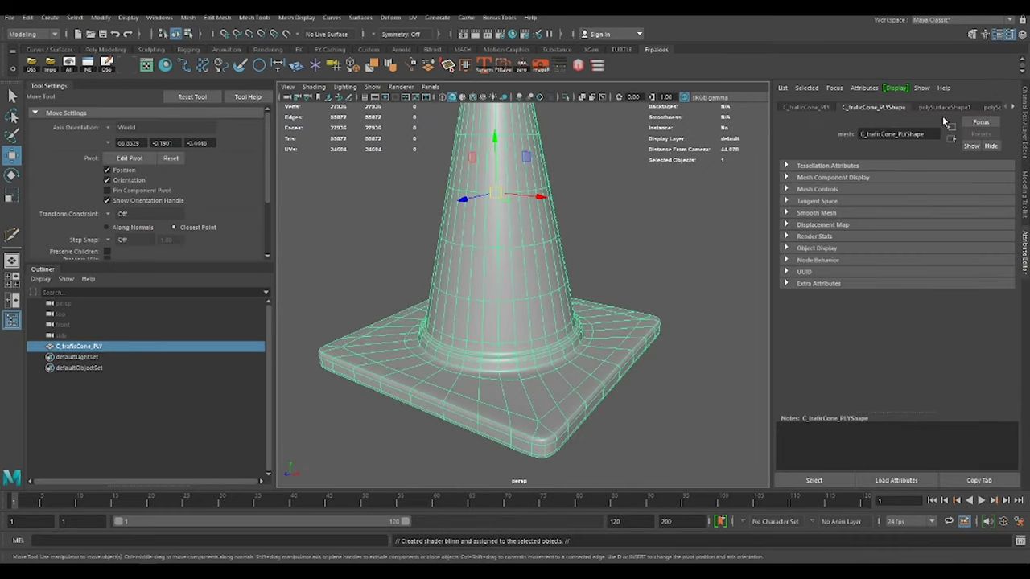
pyautogui.press('Return')
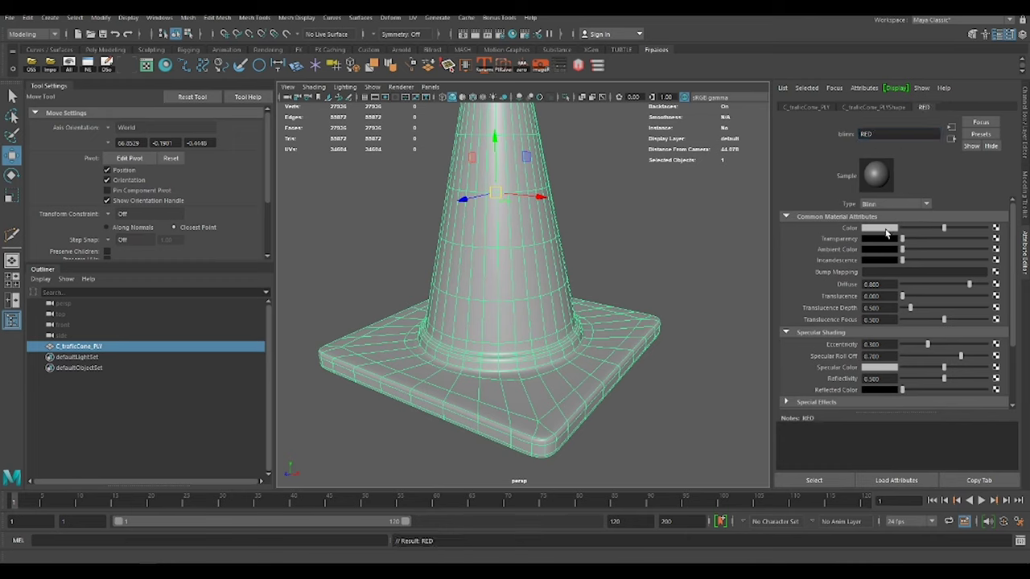
# Set the RED material's colour to a darker orange-red
pyautogui.click(885, 229)
pyautogui.click(845, 202)
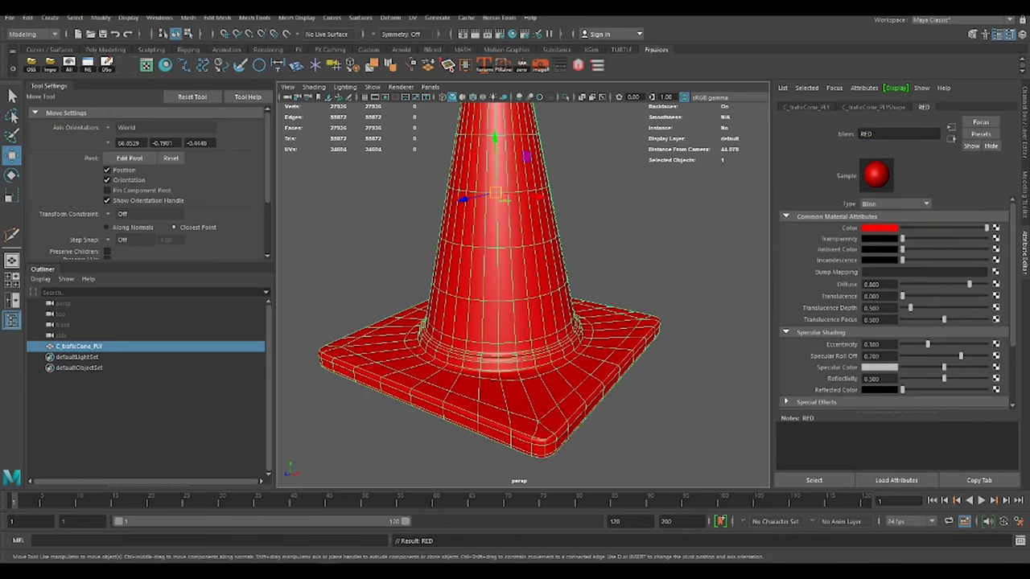
pyautogui.click(1020, 244)
pyautogui.click(935, 276)
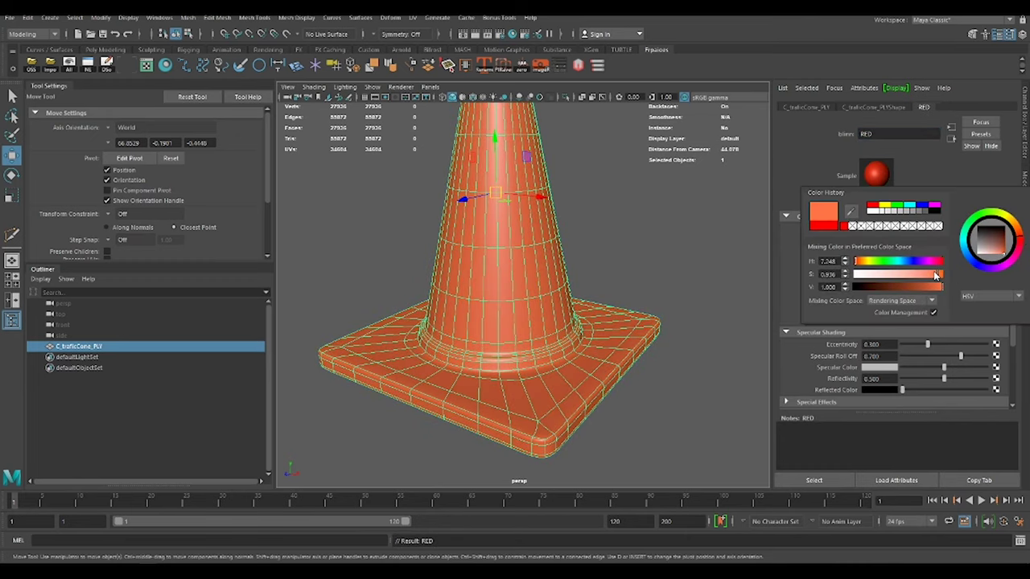
pyautogui.click(1015, 245)
pyautogui.click(935, 287)
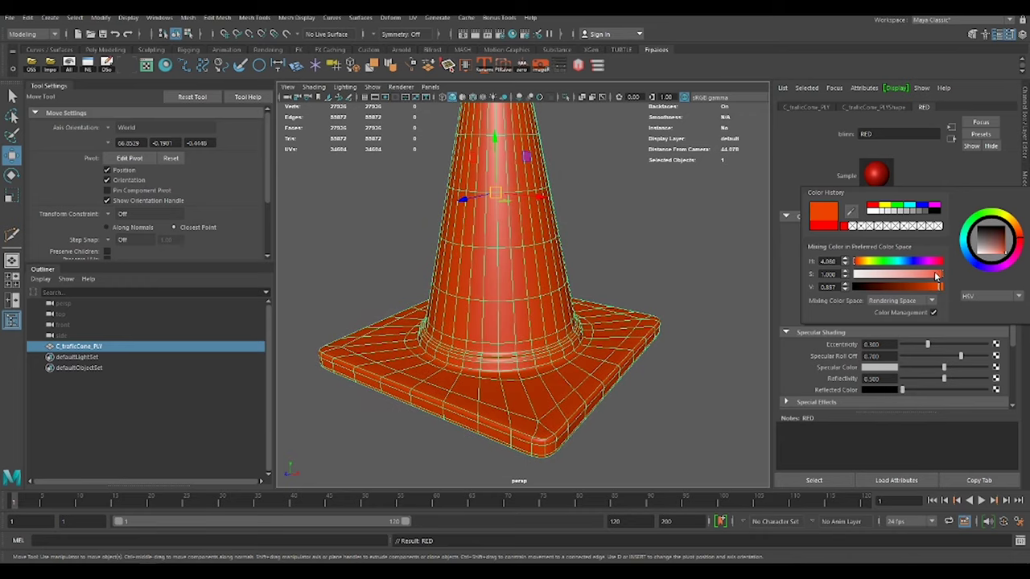
pyautogui.click(707, 274)
pyautogui.scroll(-3, 537, 271)
pyautogui.click(517, 322)
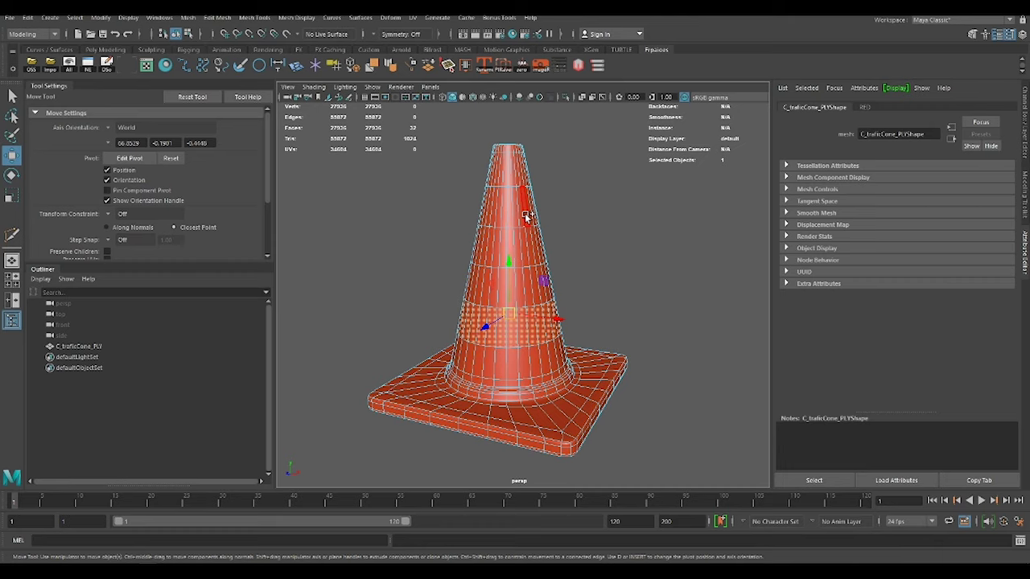
# Give the two band faces a new white Blinn material and review the stripes
pyautogui.keyDown('alt'); pyautogui.moveTo(521, 247); pyautogui.dragTo(586, 236); pyautogui.keyUp('alt')
pyautogui.moveTo(619, 270); pyautogui.dragTo(643, 518, button='right')
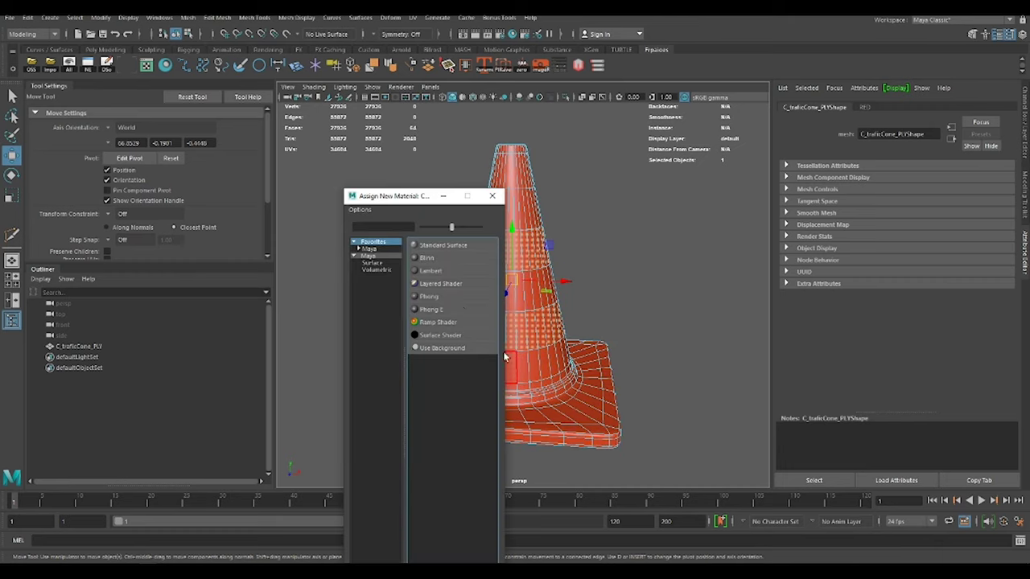
pyautogui.click(434, 257)
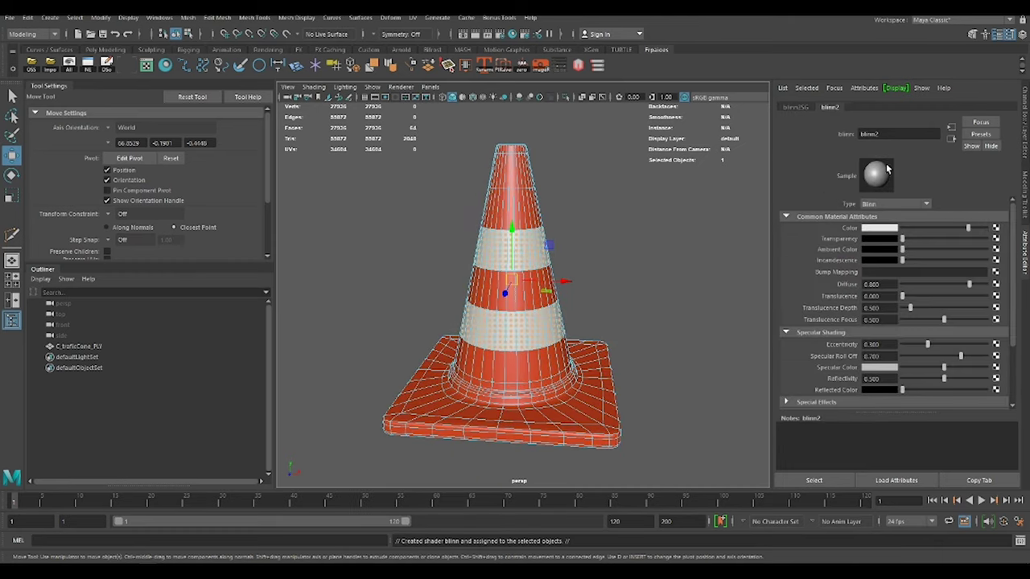
pyautogui.click(607, 214)
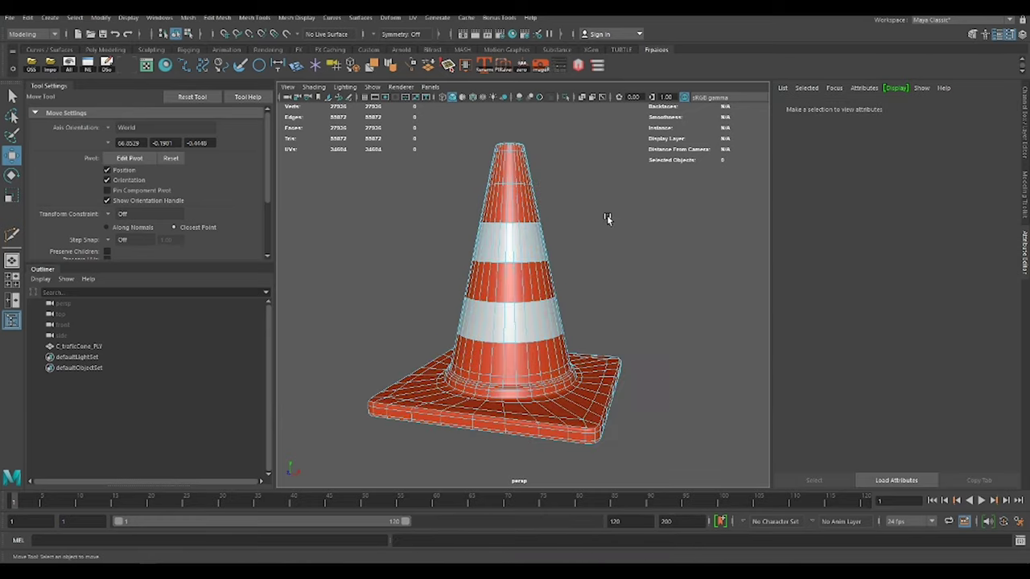
pyautogui.keyDown('alt'); pyautogui.moveTo(584, 213); pyautogui.dragTo(595, 215); pyautogui.keyUp('alt')
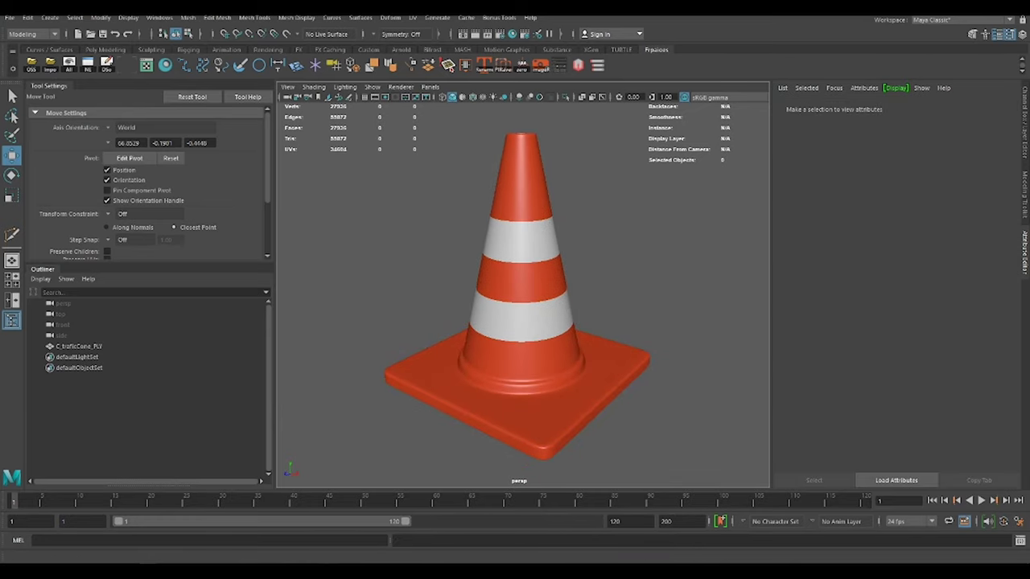